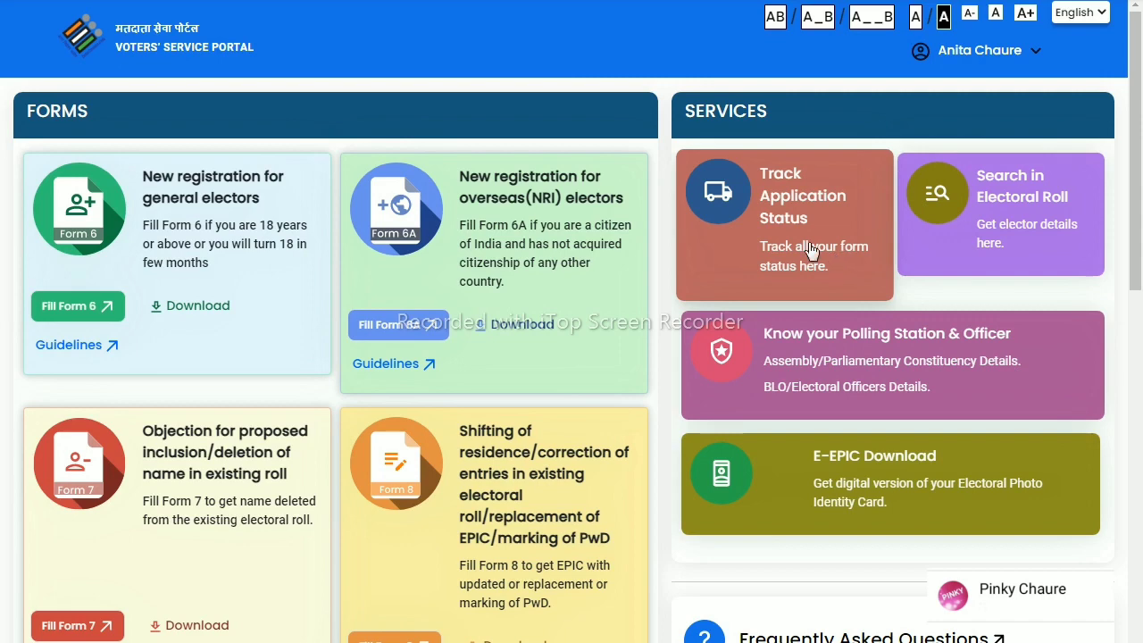
Start Form 6 for a new elector and set Maharashtra, Ahmednagar district and the Ahmednagar City assembly constituency, continuing to the personal details
left_click(80, 308)
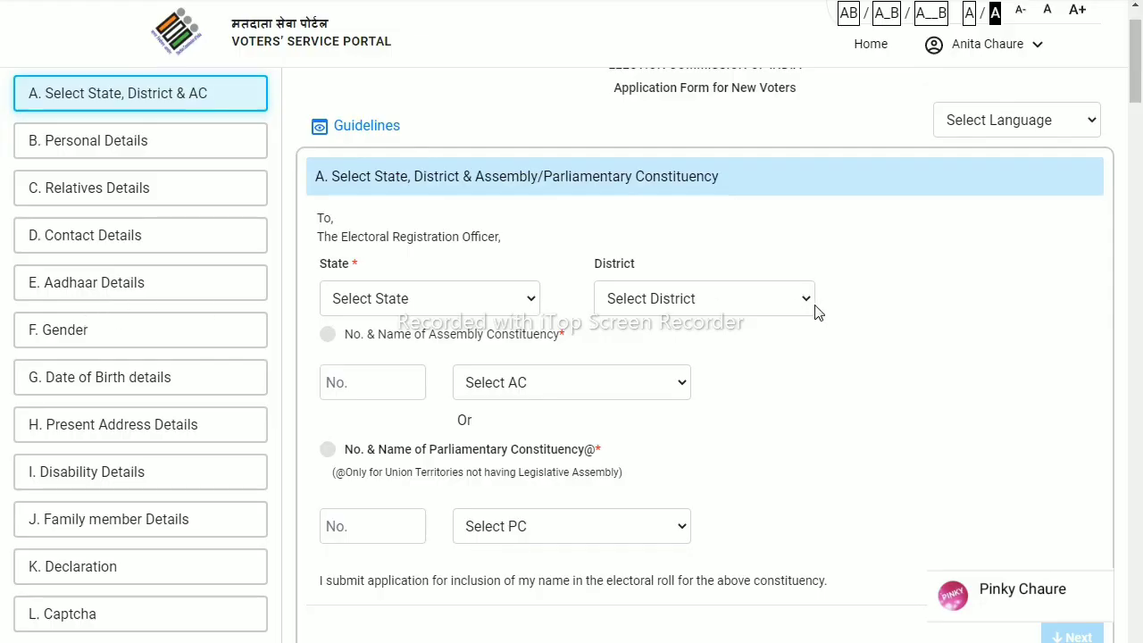
left_click(458, 304)
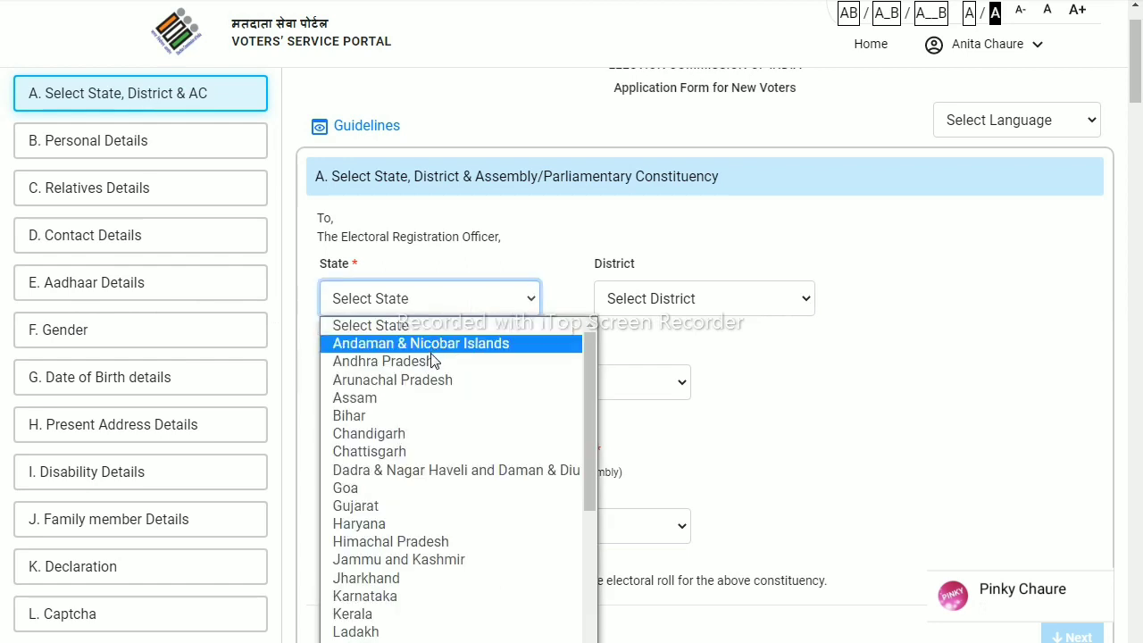
scroll(433, 621, "down", 3)
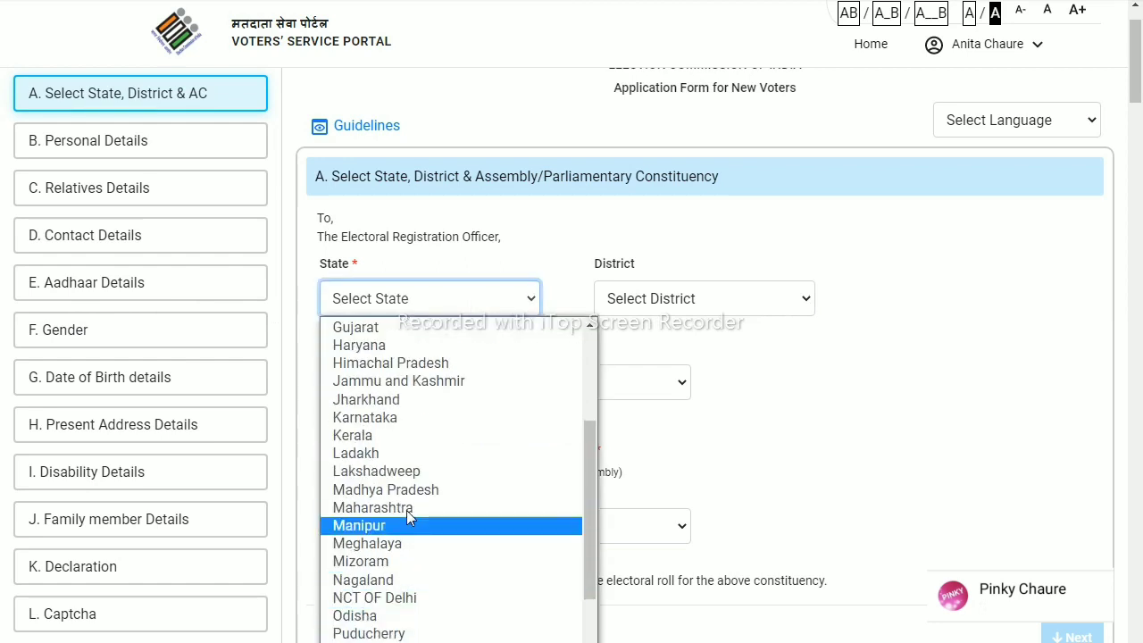
left_click(401, 508)
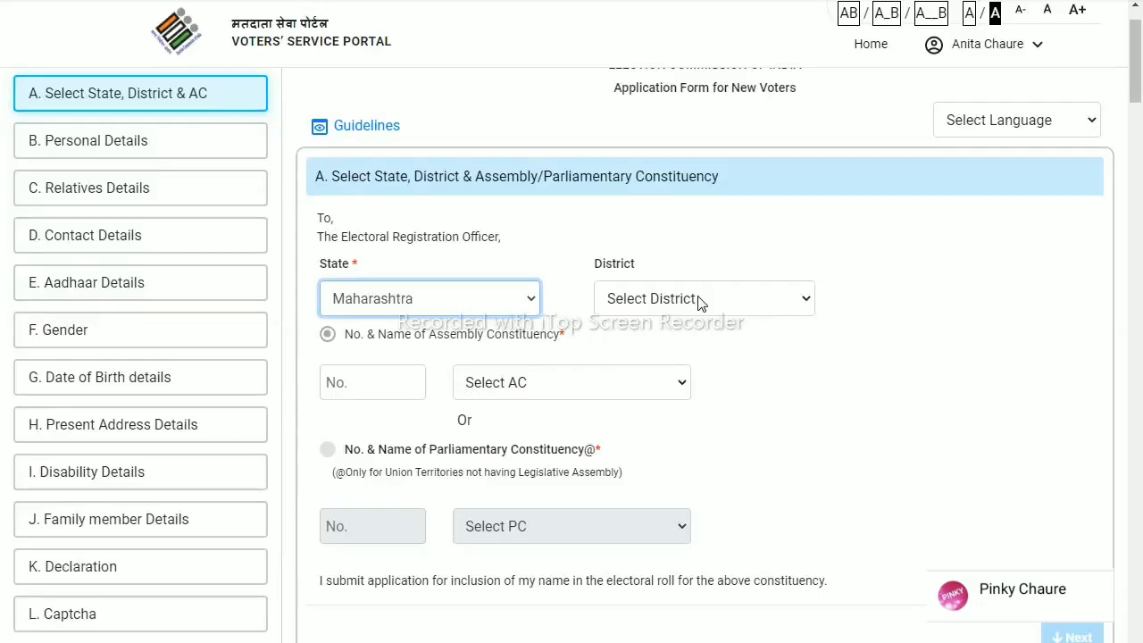
left_click(696, 300)
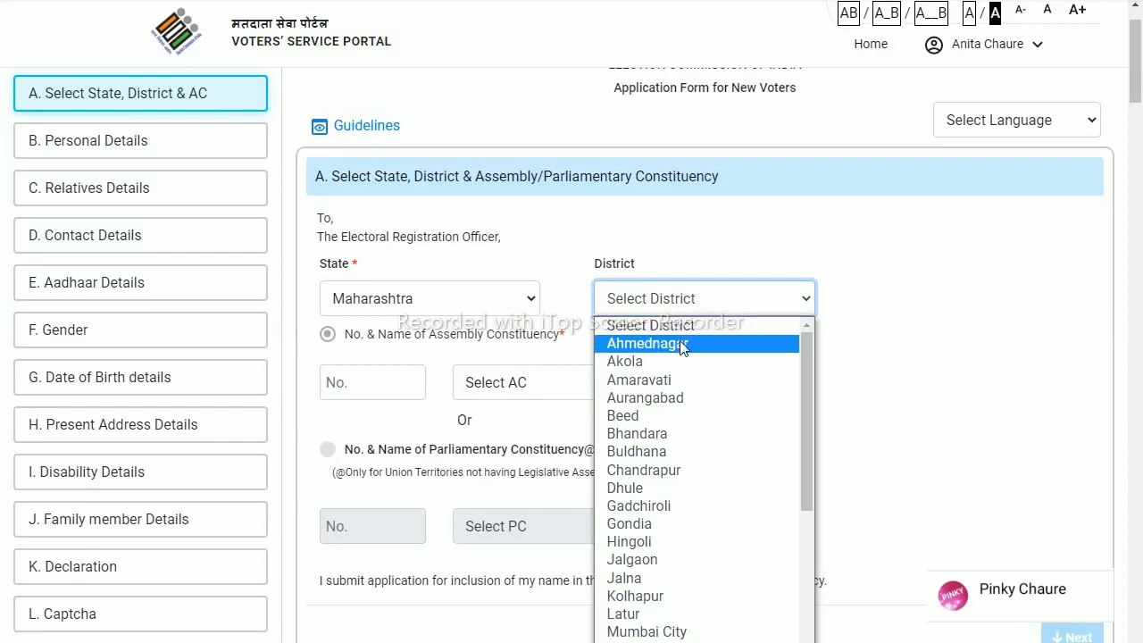
left_click(635, 346)
left_click(603, 384)
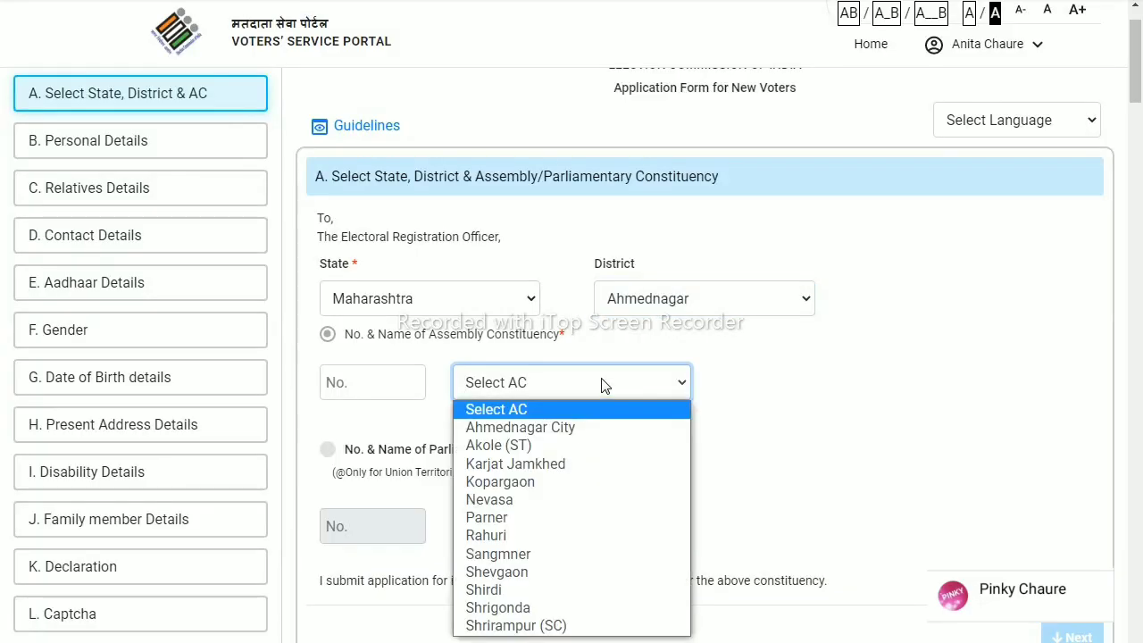
left_click(575, 428)
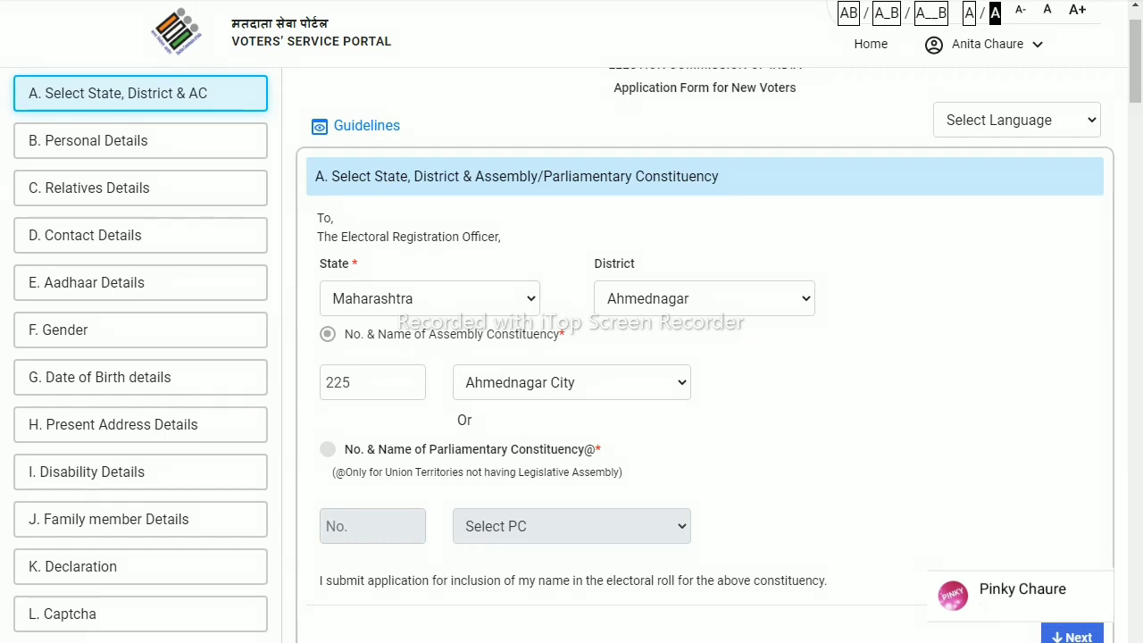
left_click(1072, 637)
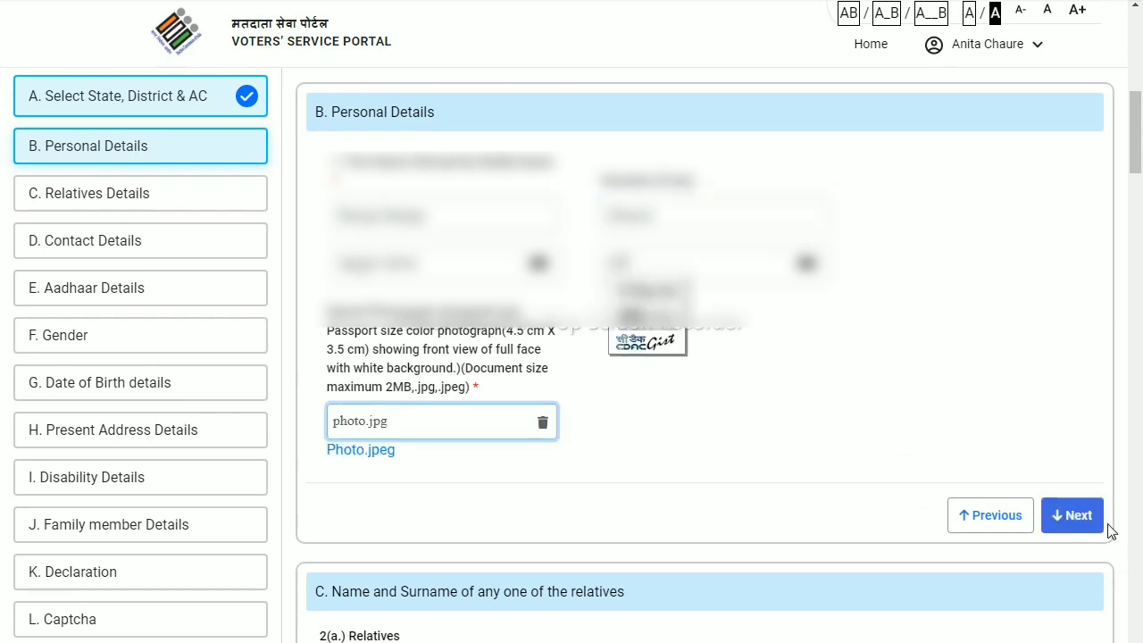
Submit the personal details with photo.jpg attached, and fill in the relative section with Father and his name and surname
left_click(1082, 522)
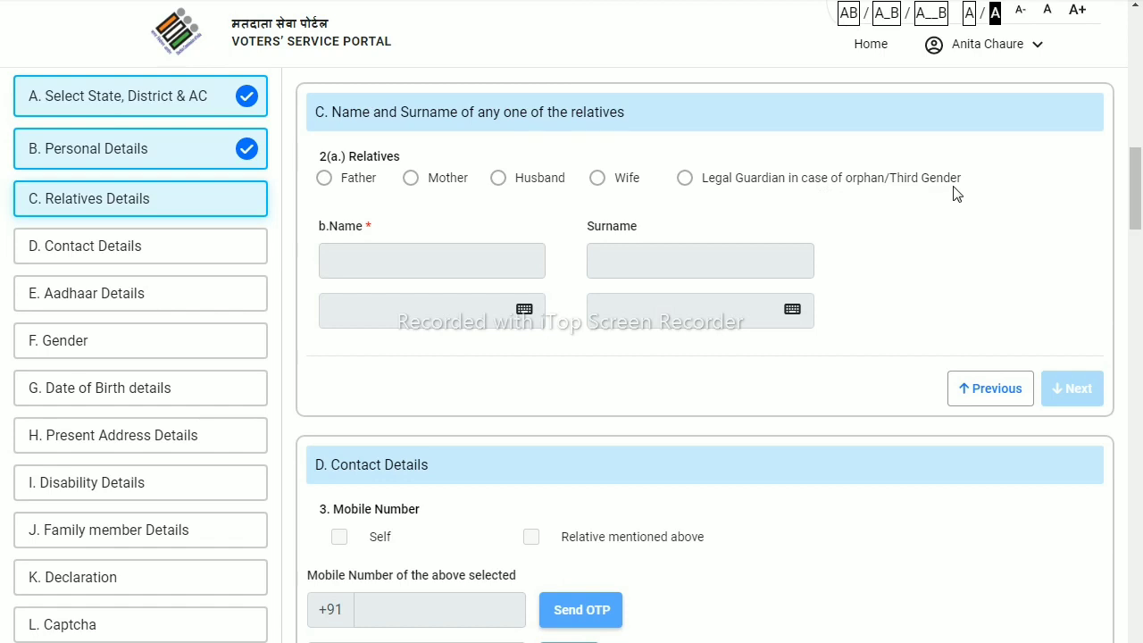
left_click(323, 179)
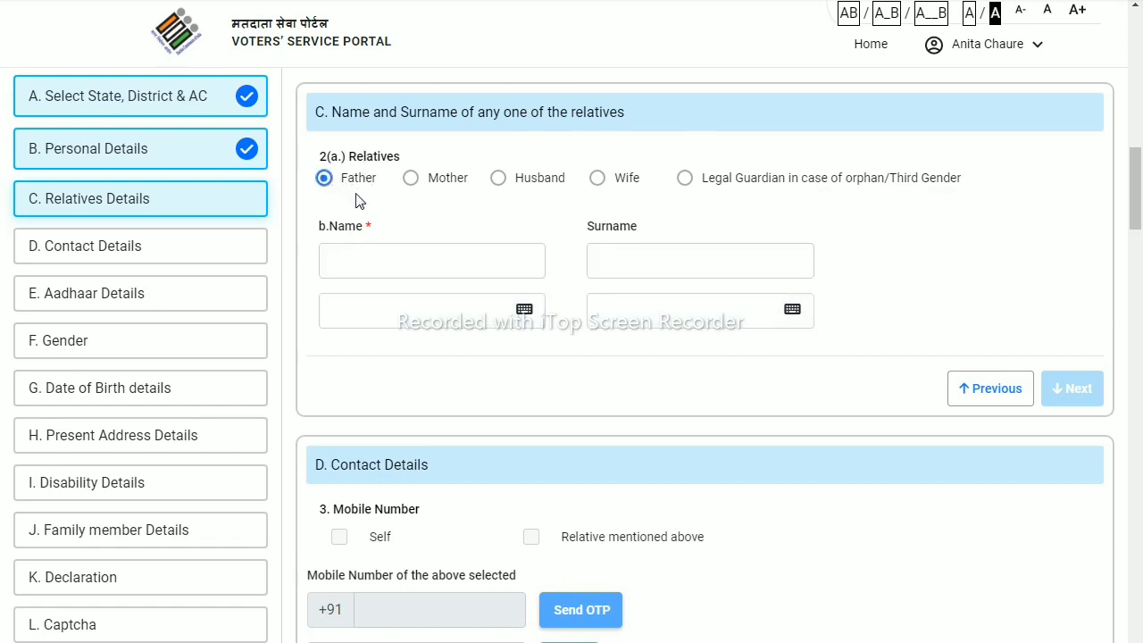
left_click(404, 263)
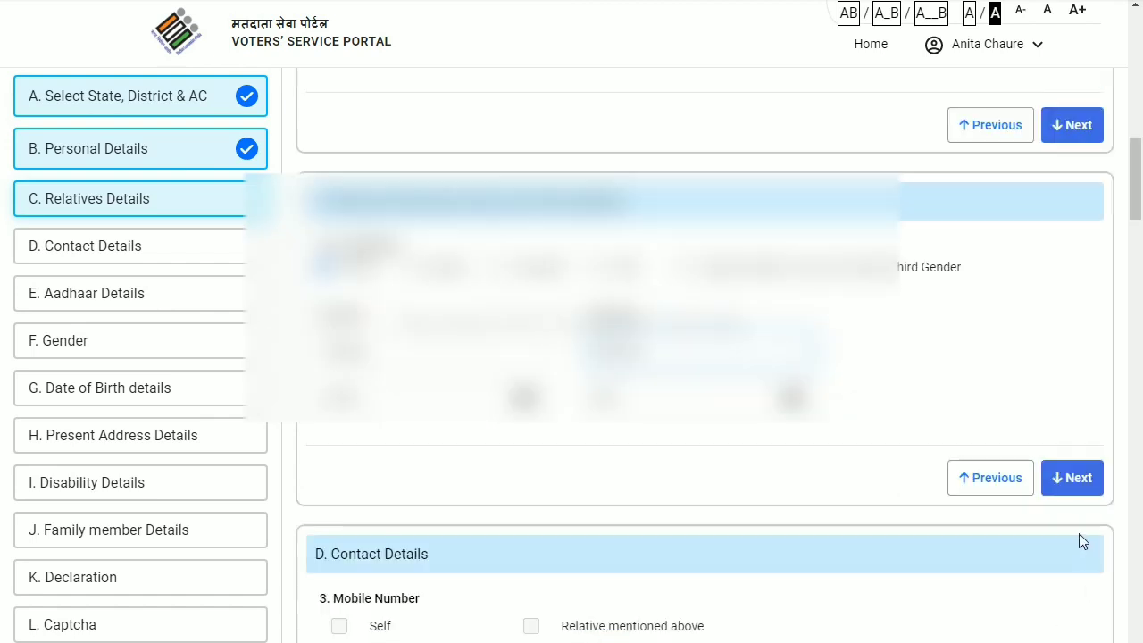
left_click(1089, 476)
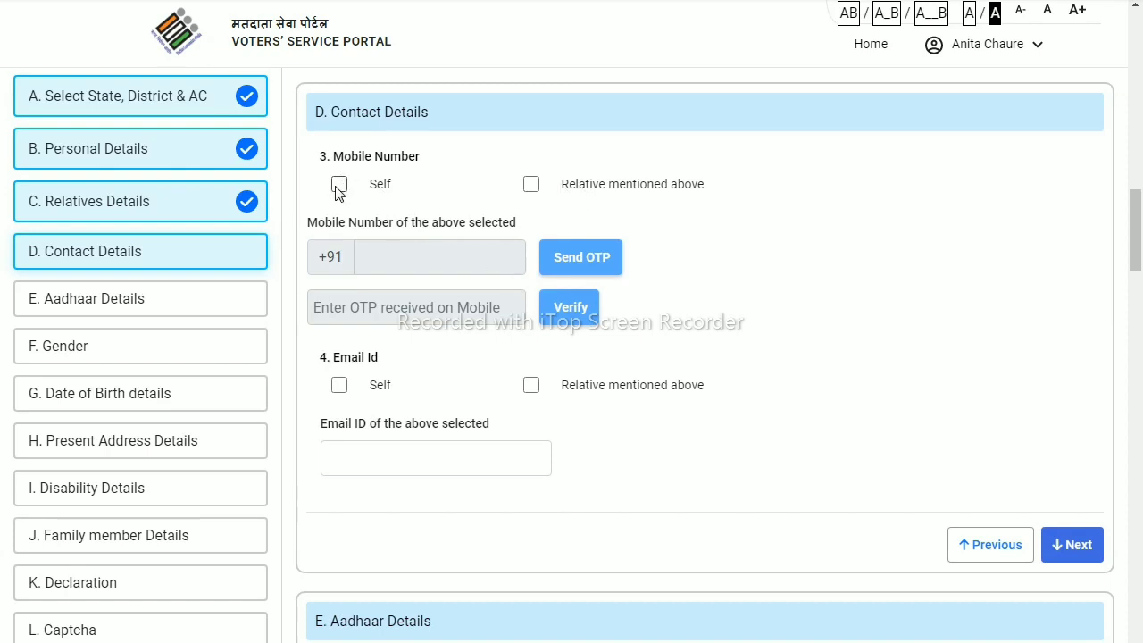
Fill in the contact details with the applicant's own mobile number and e-mail, and continue to the Aadhaar details
left_click(340, 188)
left_click(410, 263)
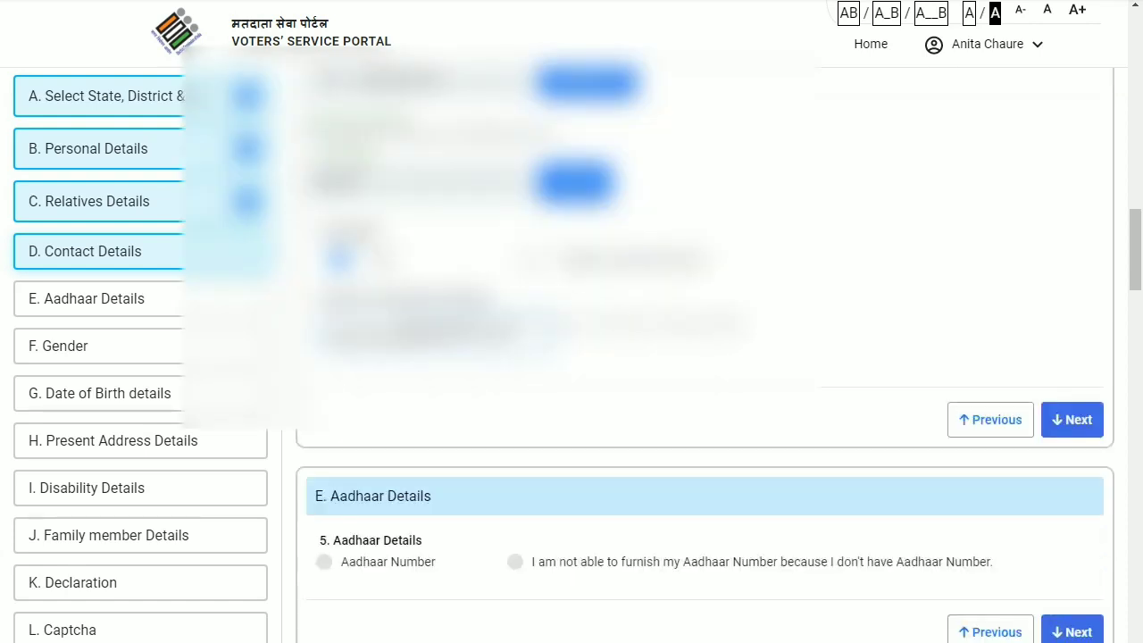
scroll(1136, 525, "up", 1)
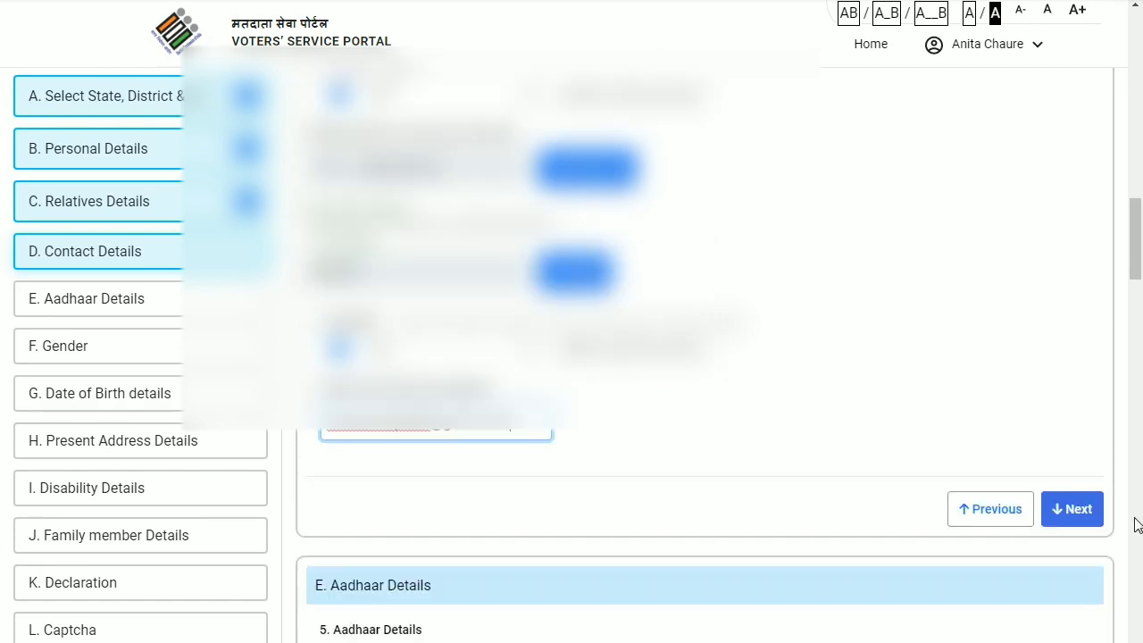
left_click(1087, 510)
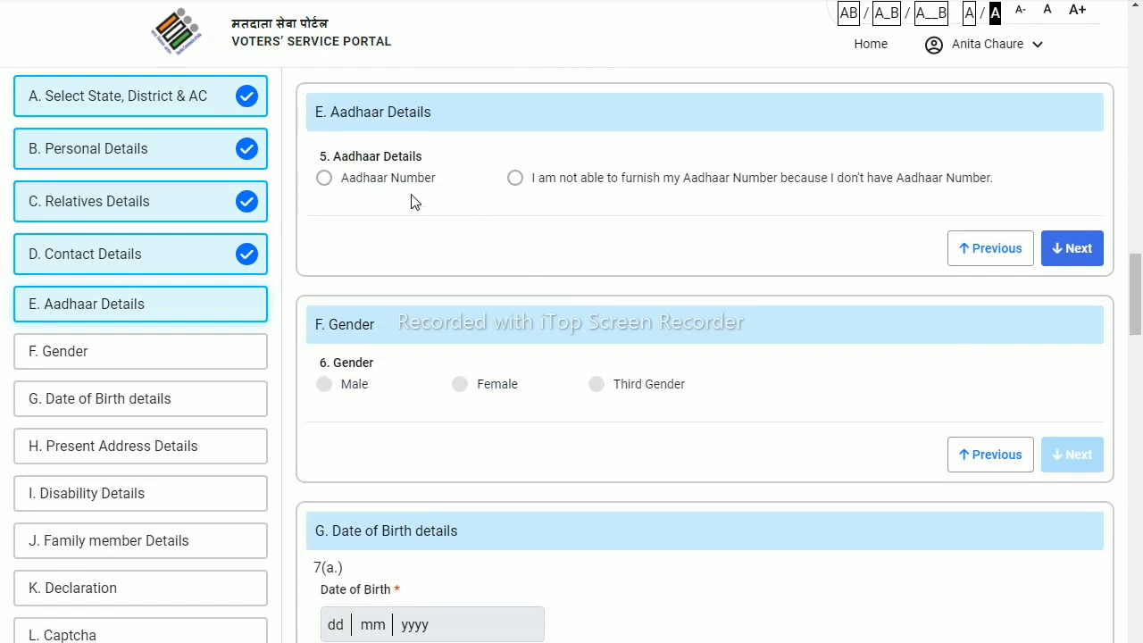
Choose the Aadhaar Number option without filling in the number, set the gender to Female, and continue to the date of birth details
left_click(324, 179)
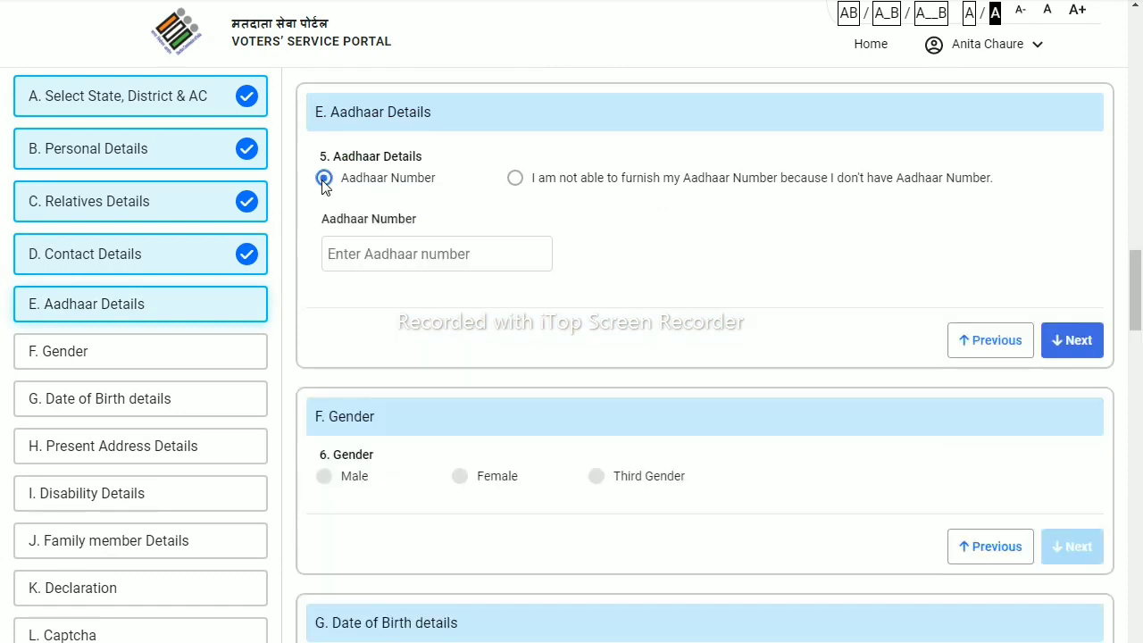
left_click(395, 261)
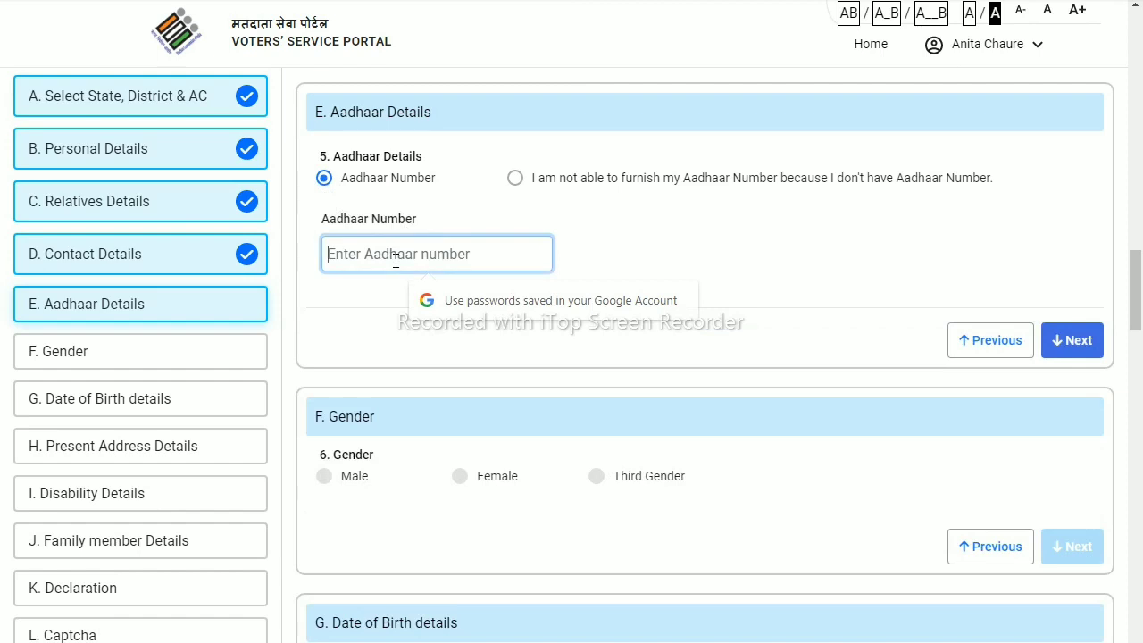
key("Return")
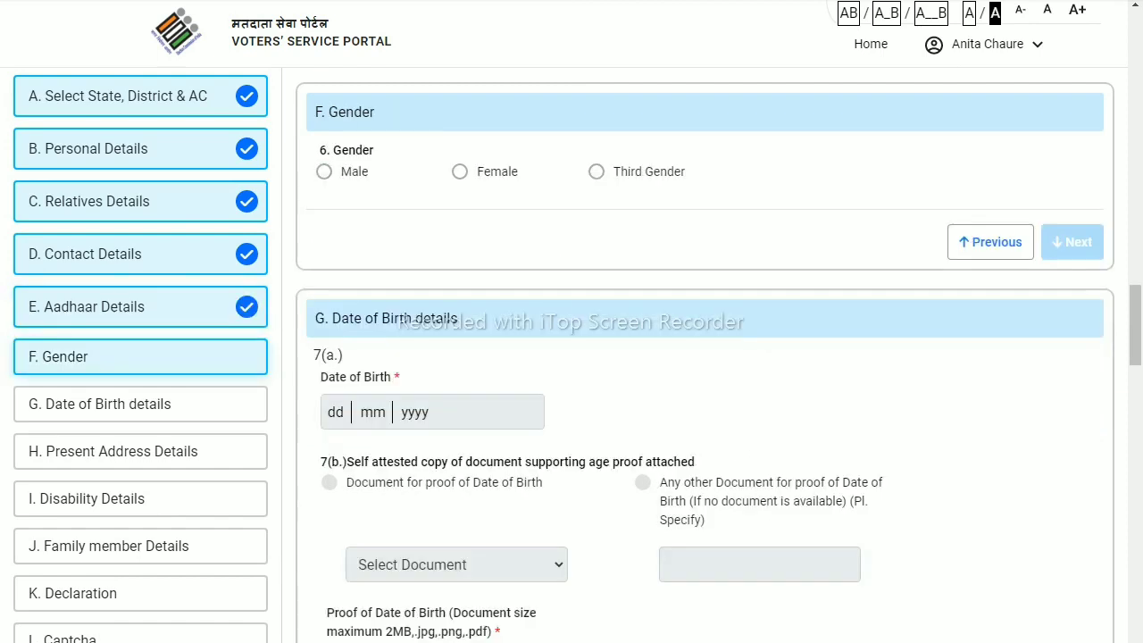
scroll(500, 277, "up", 1)
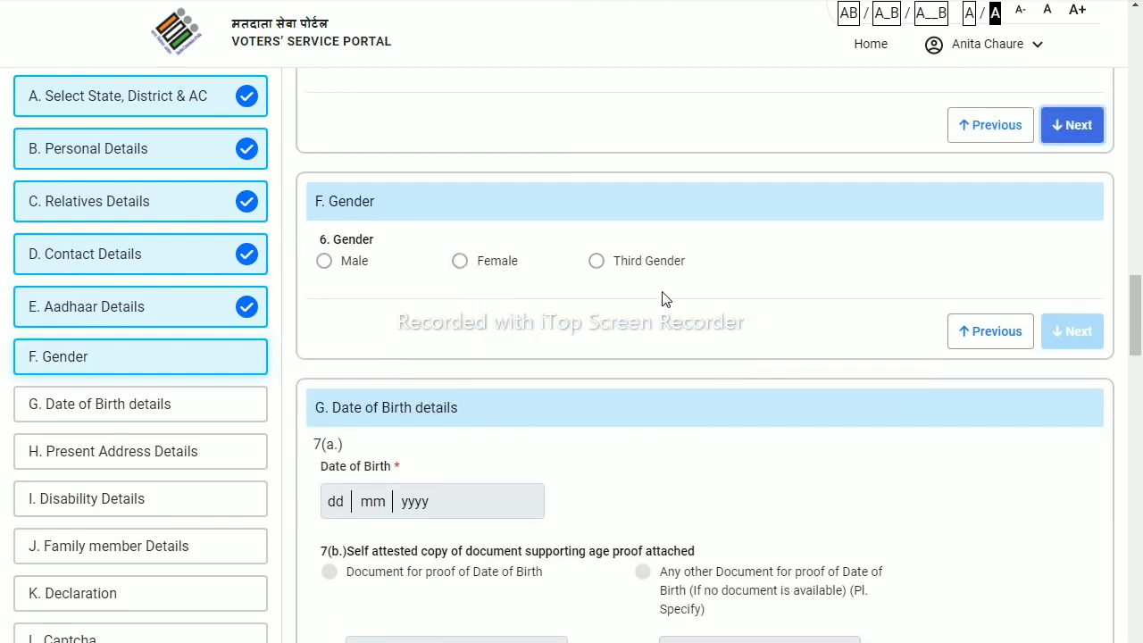
left_click(459, 261)
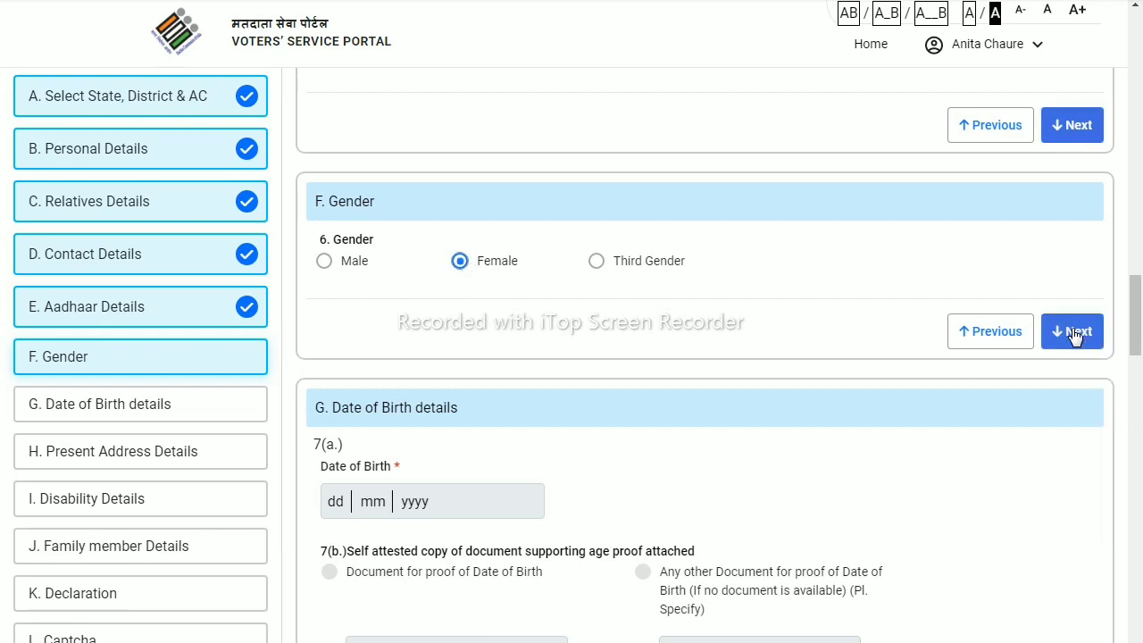
left_click(1074, 331)
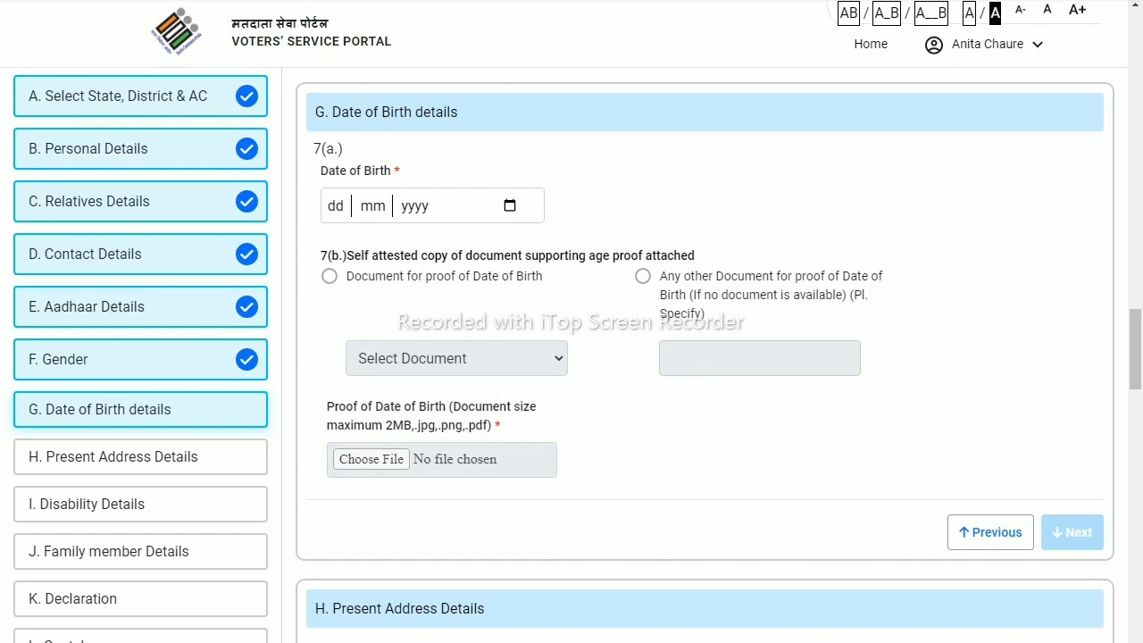
Go through the date of birth and present address sections, including the proof of residence fields, and continue to the disability details
scroll(905, 561, "down", 5)
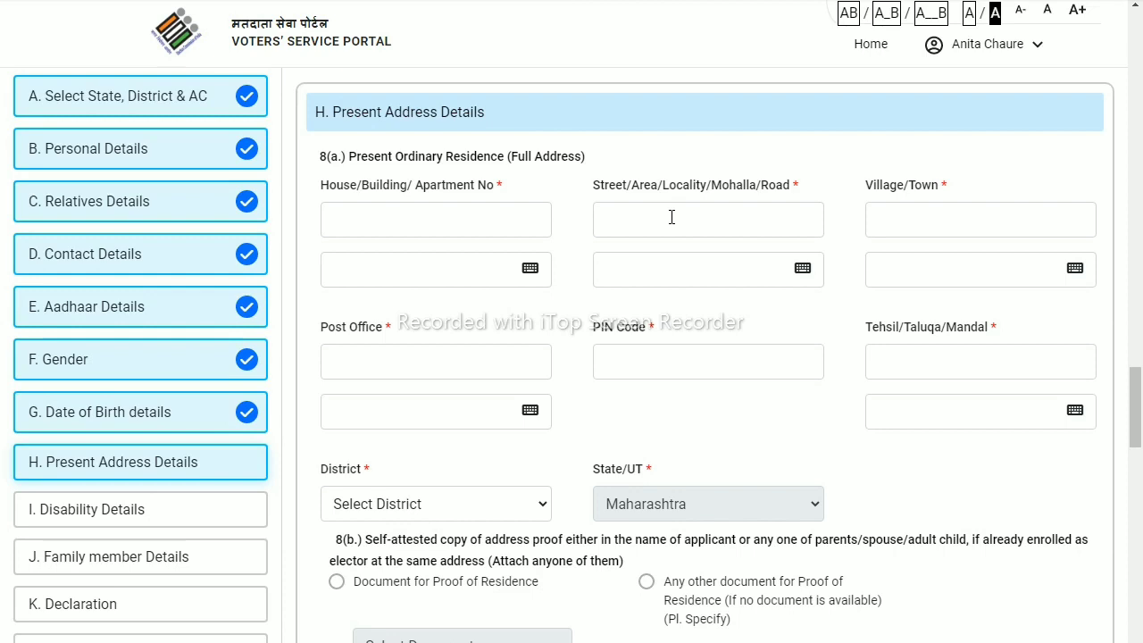
left_click(960, 223)
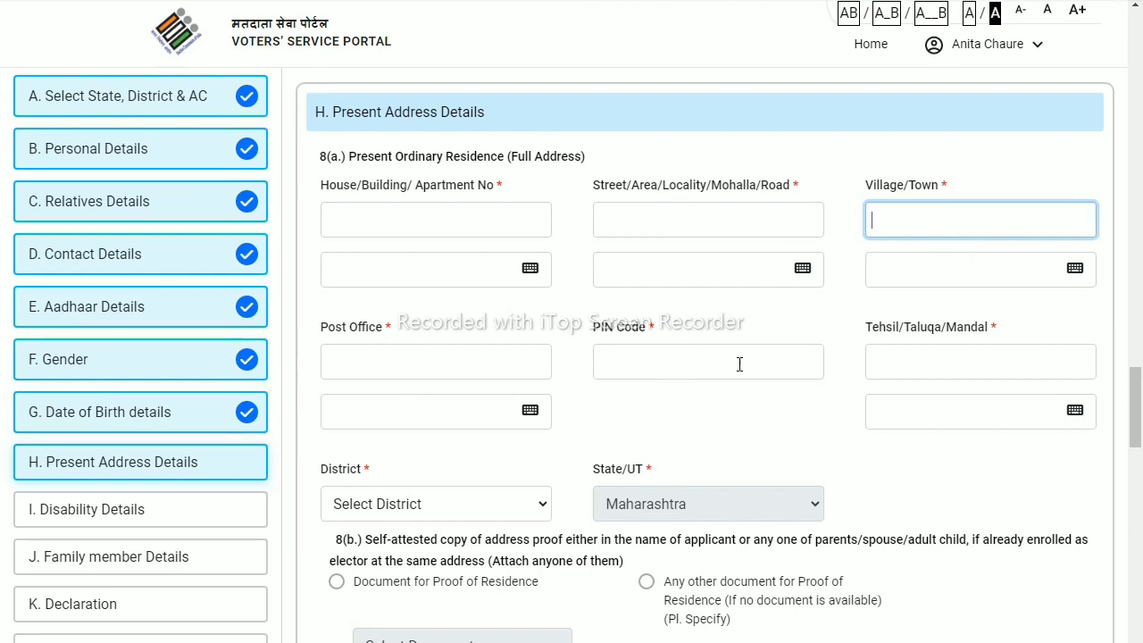
scroll(893, 348, "down", 1)
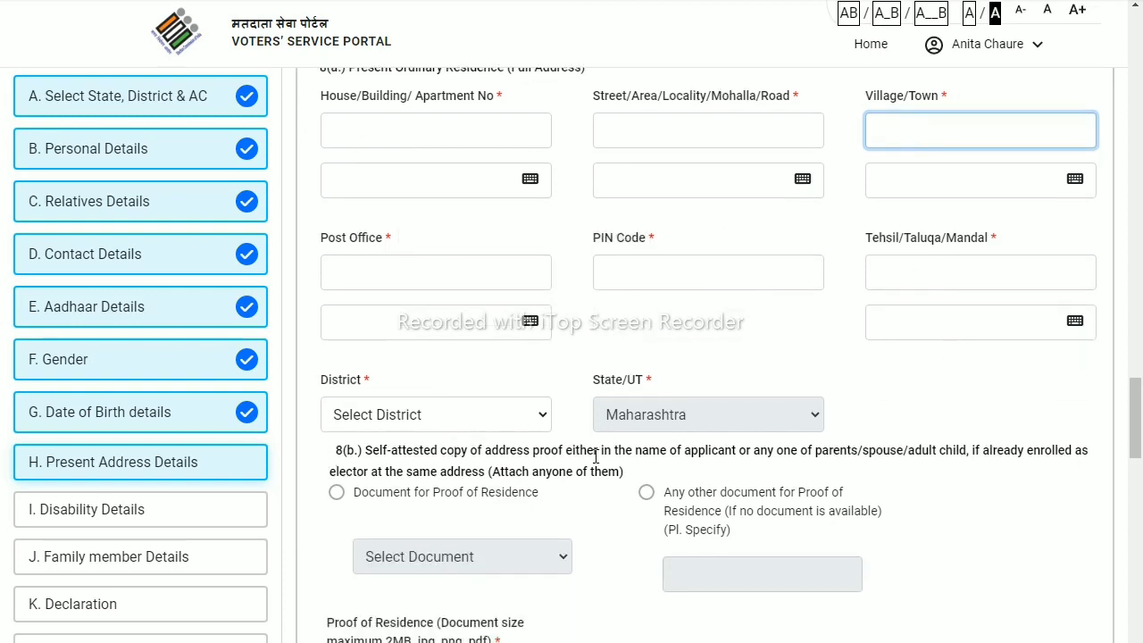
scroll(597, 459, "down", 1)
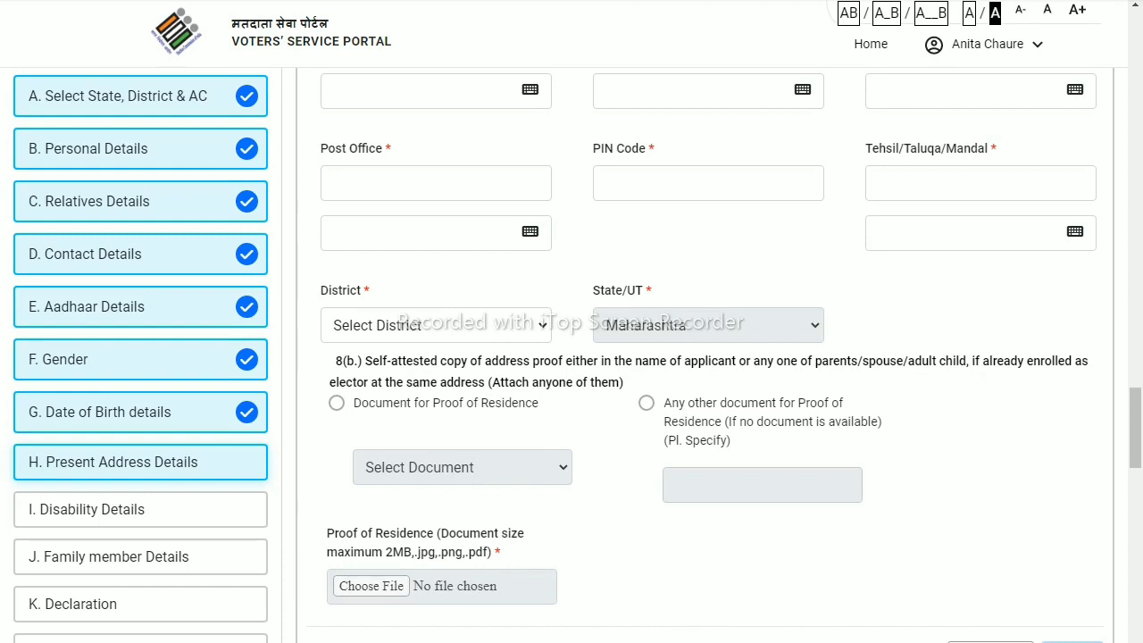
left_click(1071, 641)
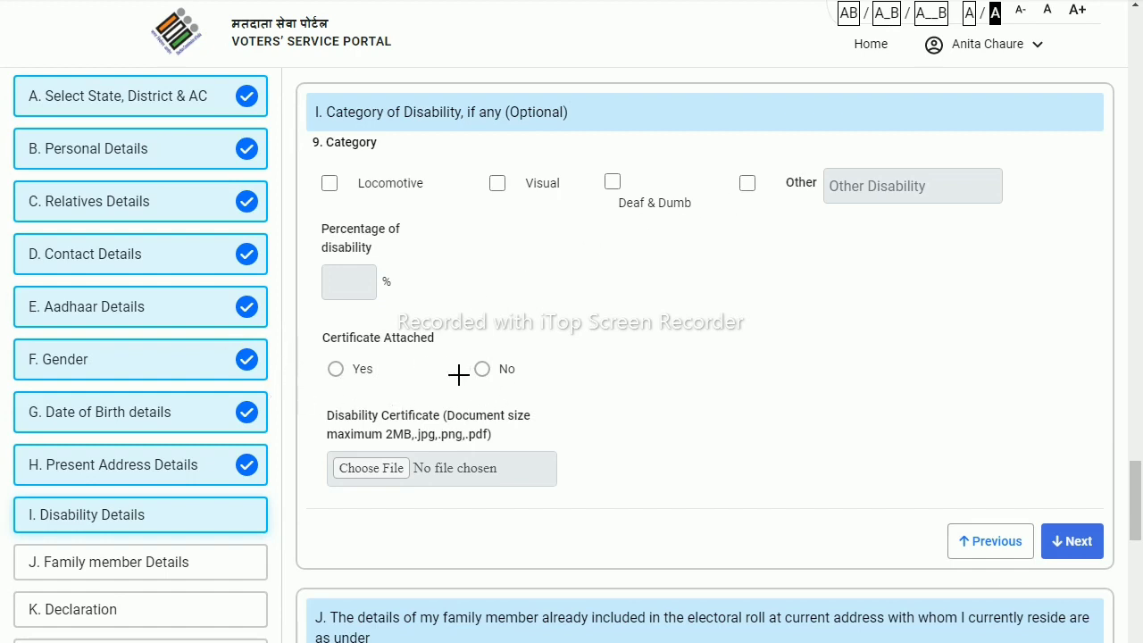
Leave the disability and family member sections blank, dismissing the Windows color scheme message, and continue to the declaration
left_click_drag(459, 375, 487, 361)
key("Return")
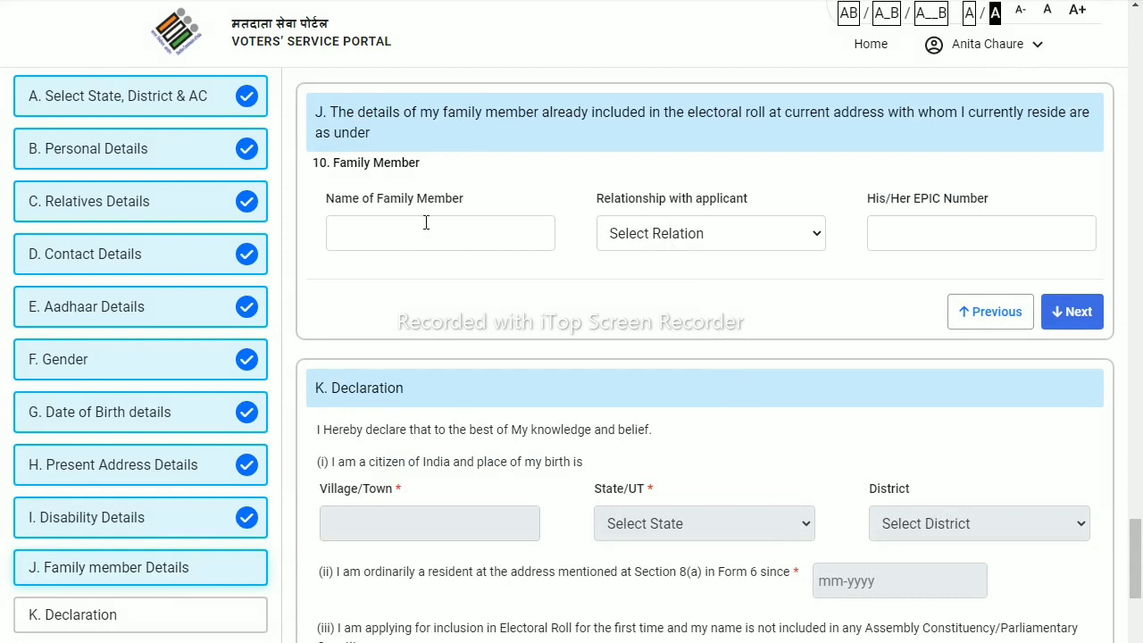
left_click(767, 236)
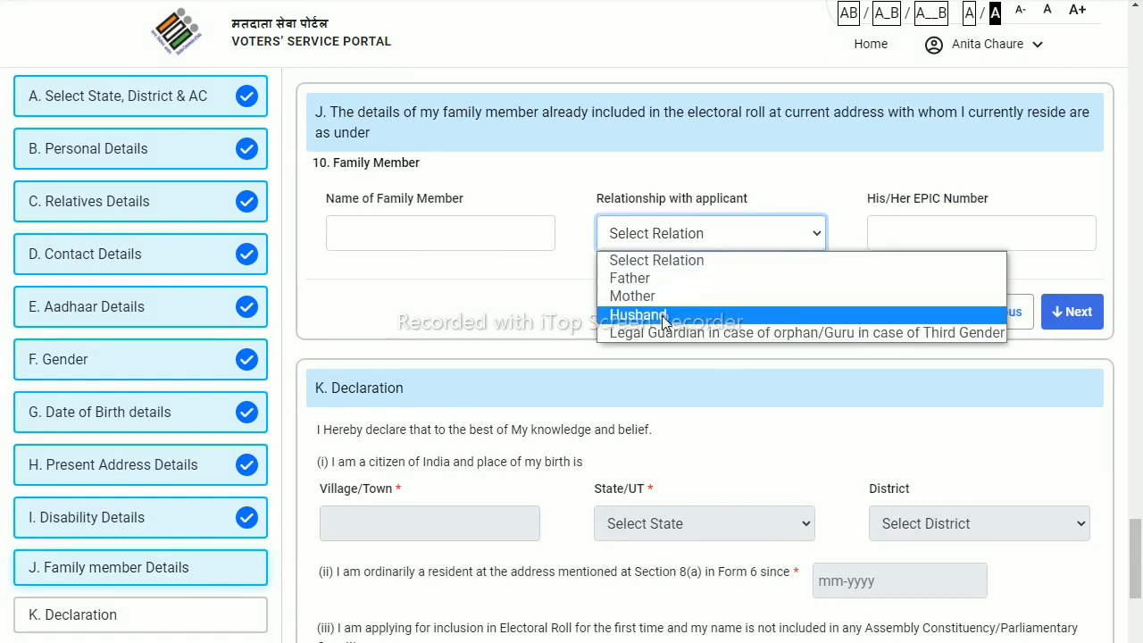
left_click(722, 234)
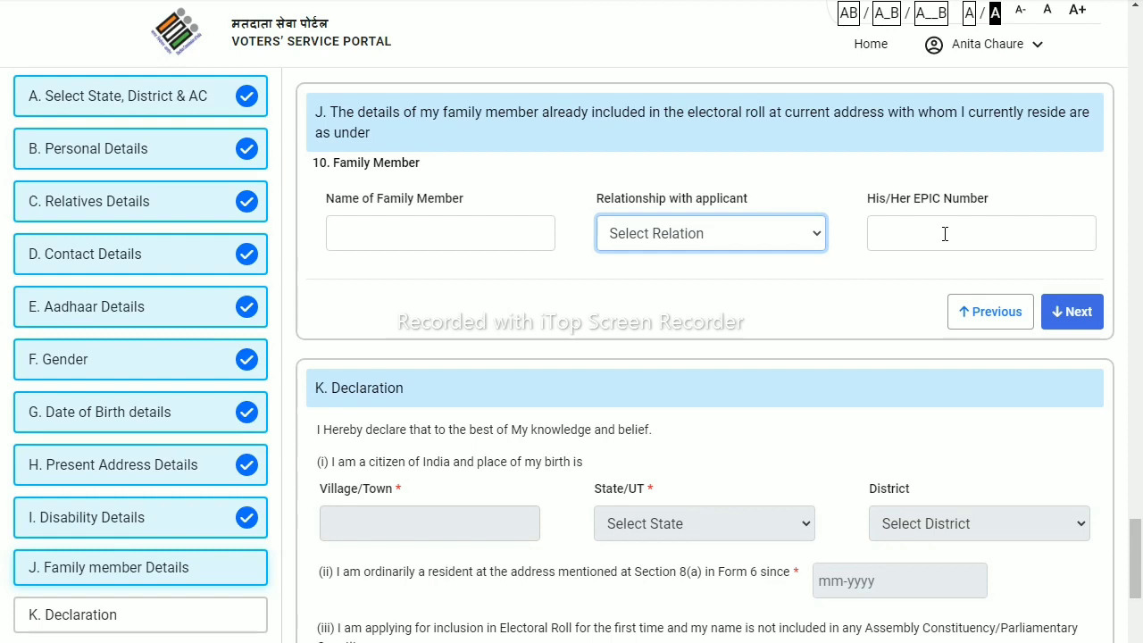
left_click(943, 231)
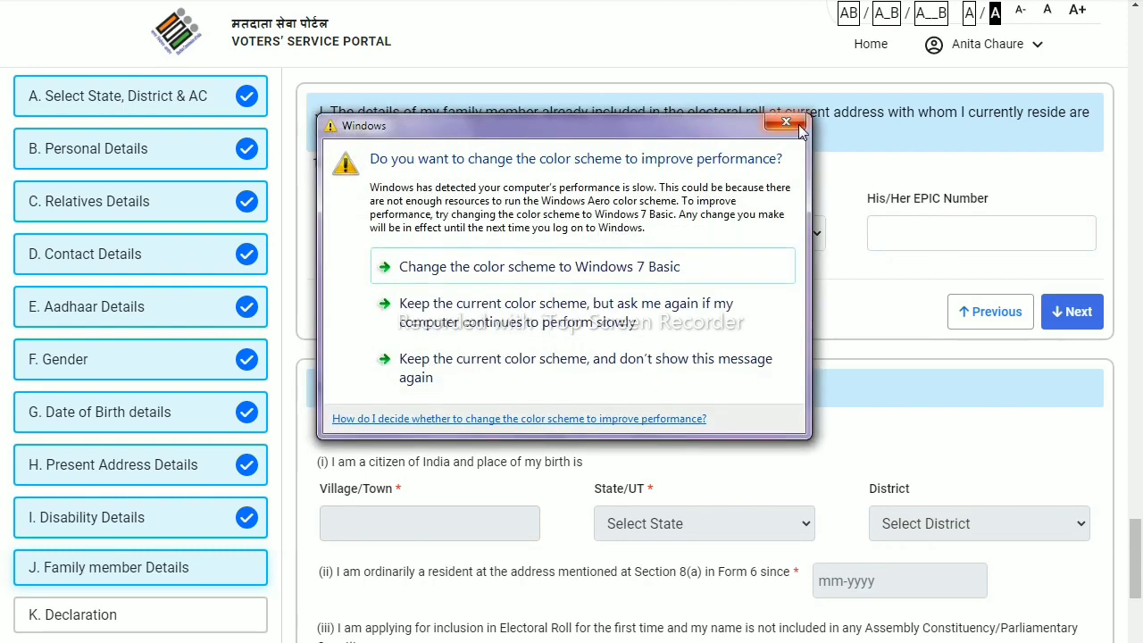
left_click(785, 122)
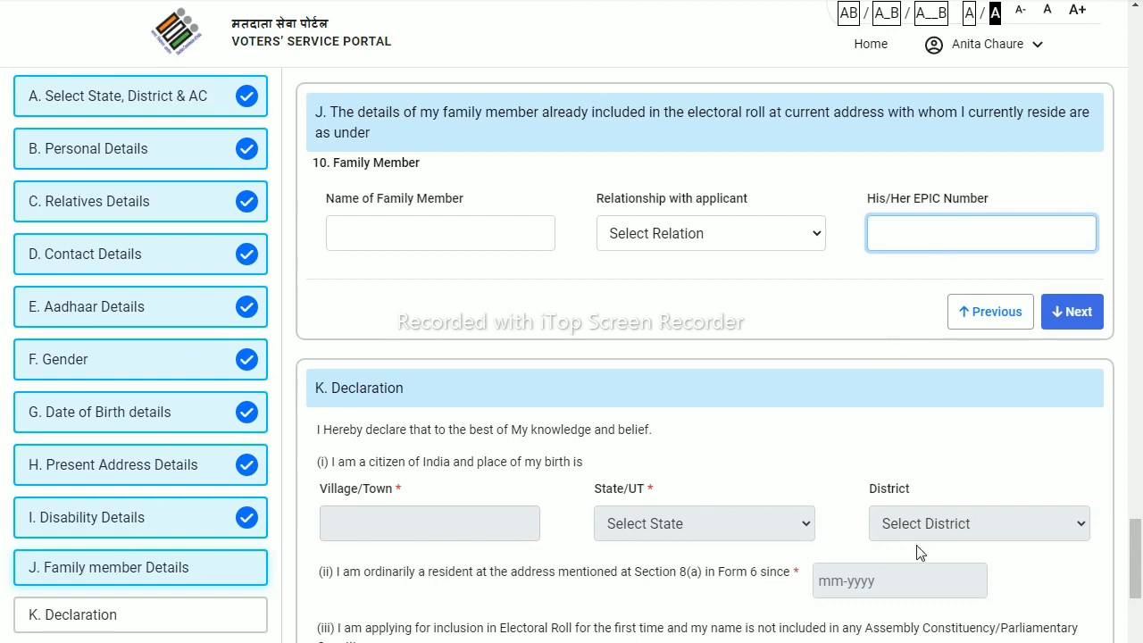
key("Return")
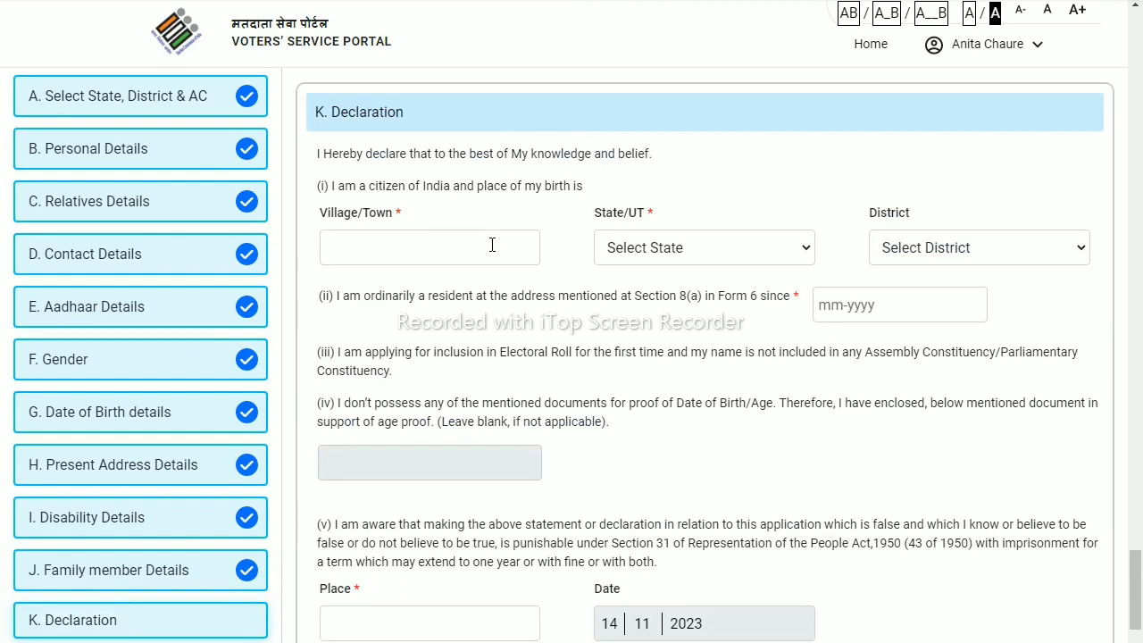
Look through the declaration section, including the birthplace state list, the month picker for residence since, and the place and date fields
left_click(711, 251)
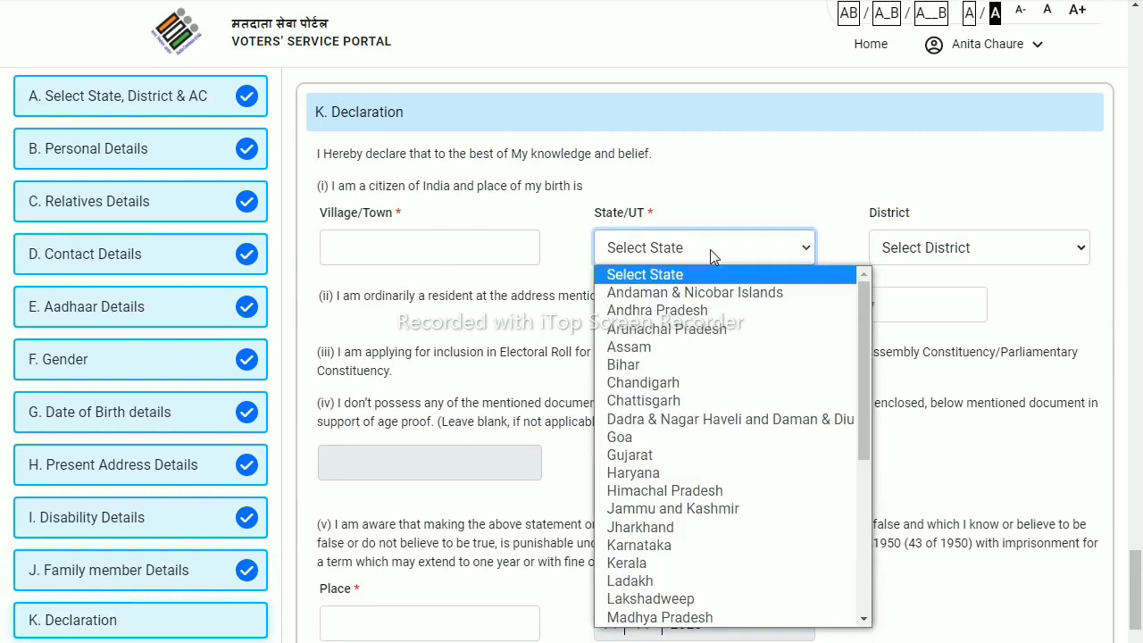
left_click(710, 249)
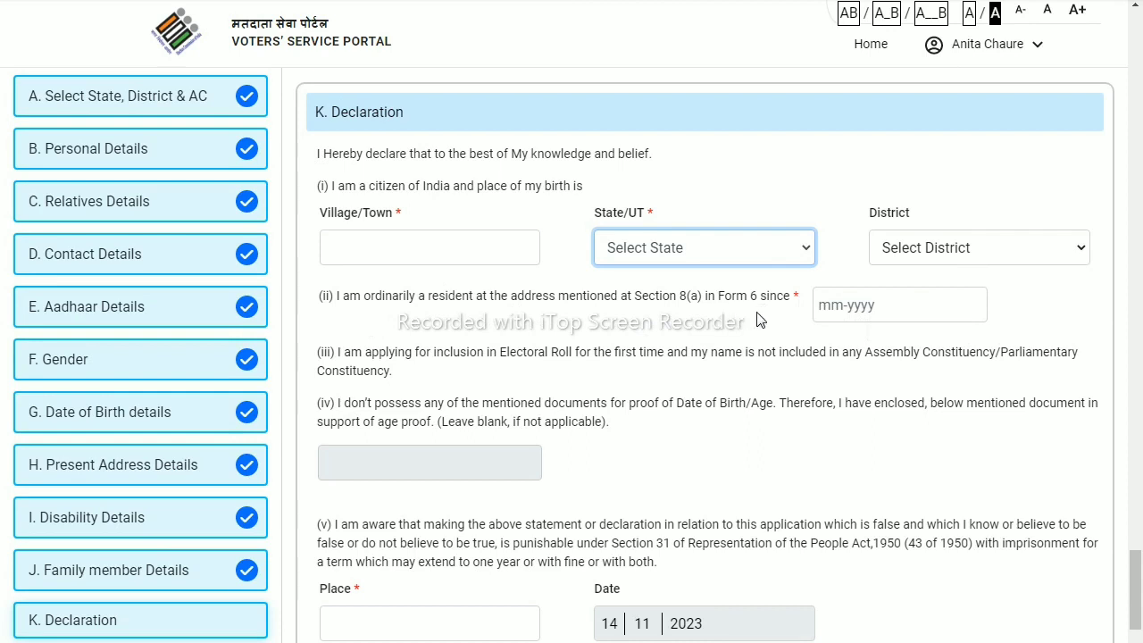
left_click(852, 310)
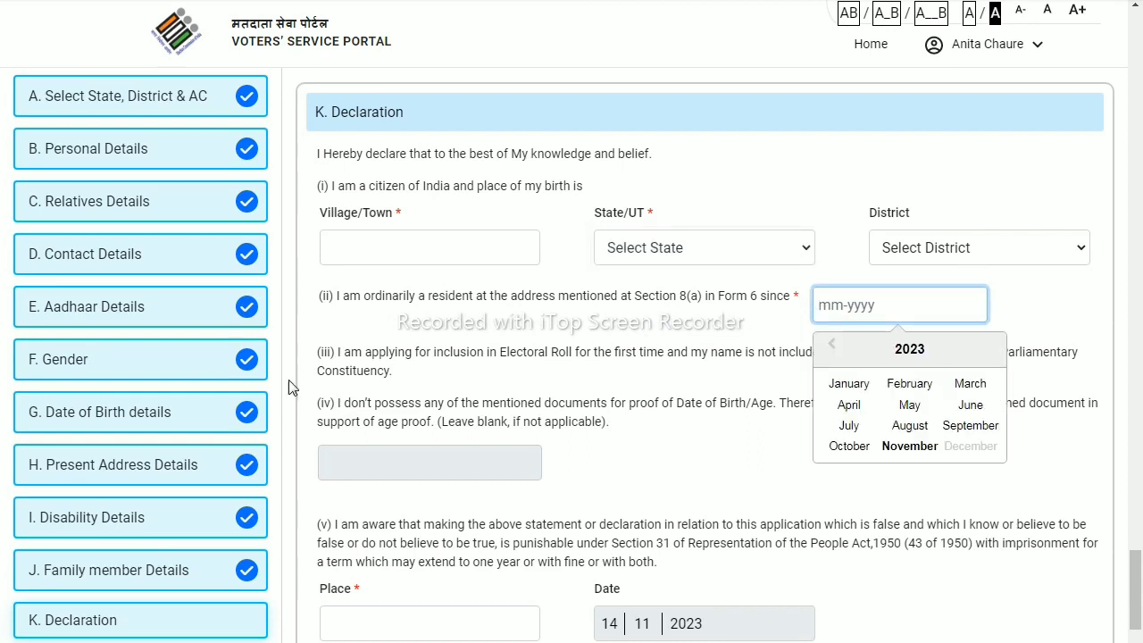
left_click(523, 373)
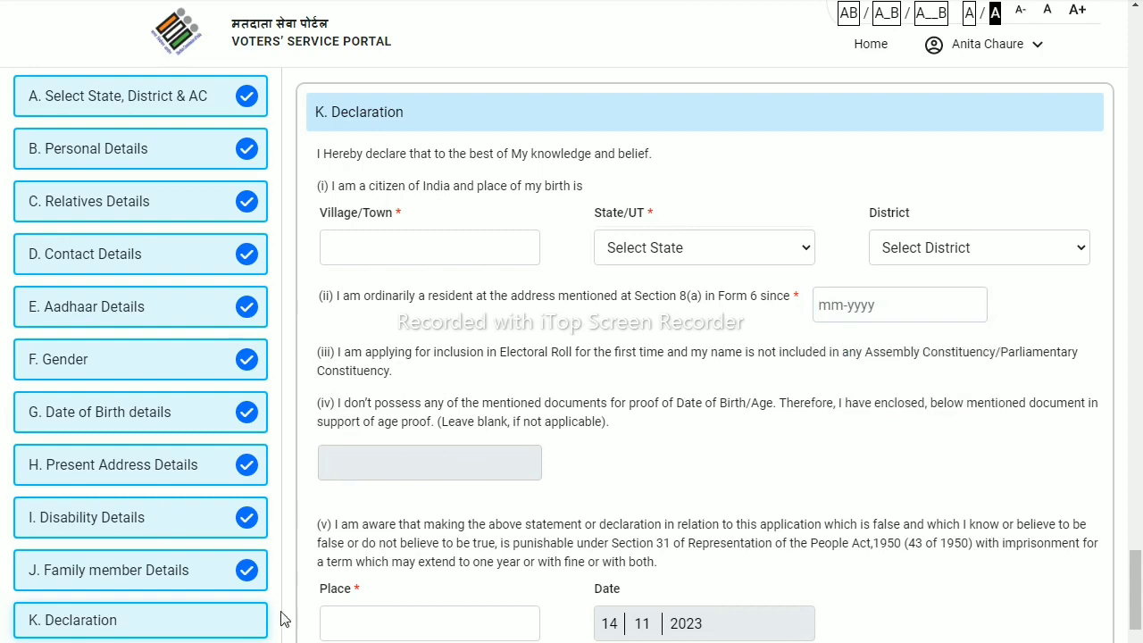
scroll(530, 510, "down", 2)
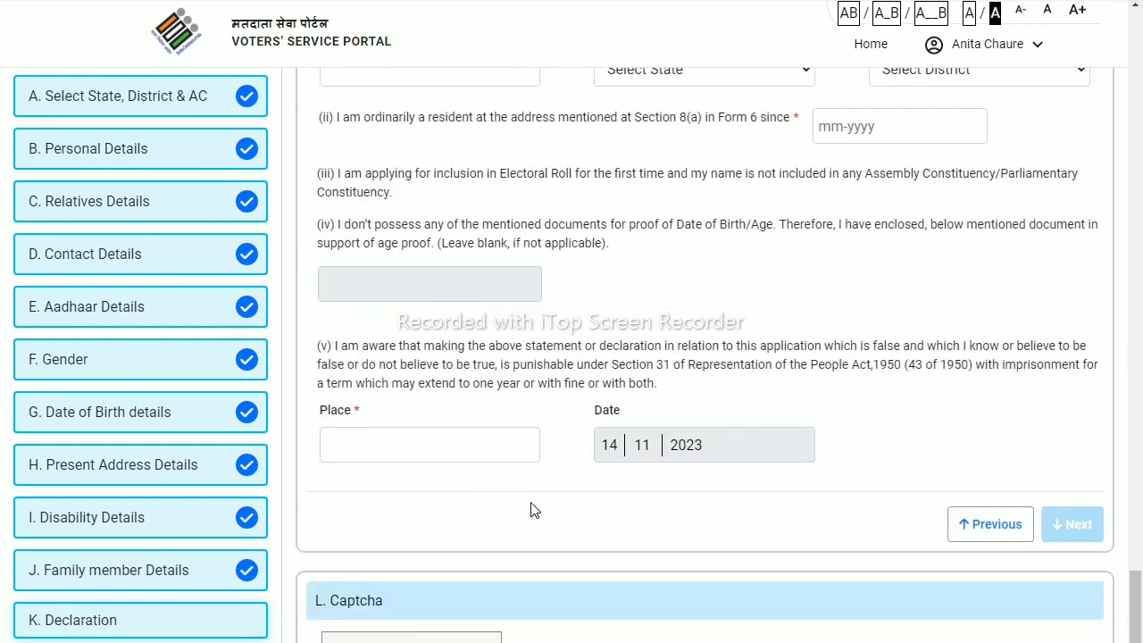
scroll(530, 514, "up", 3)
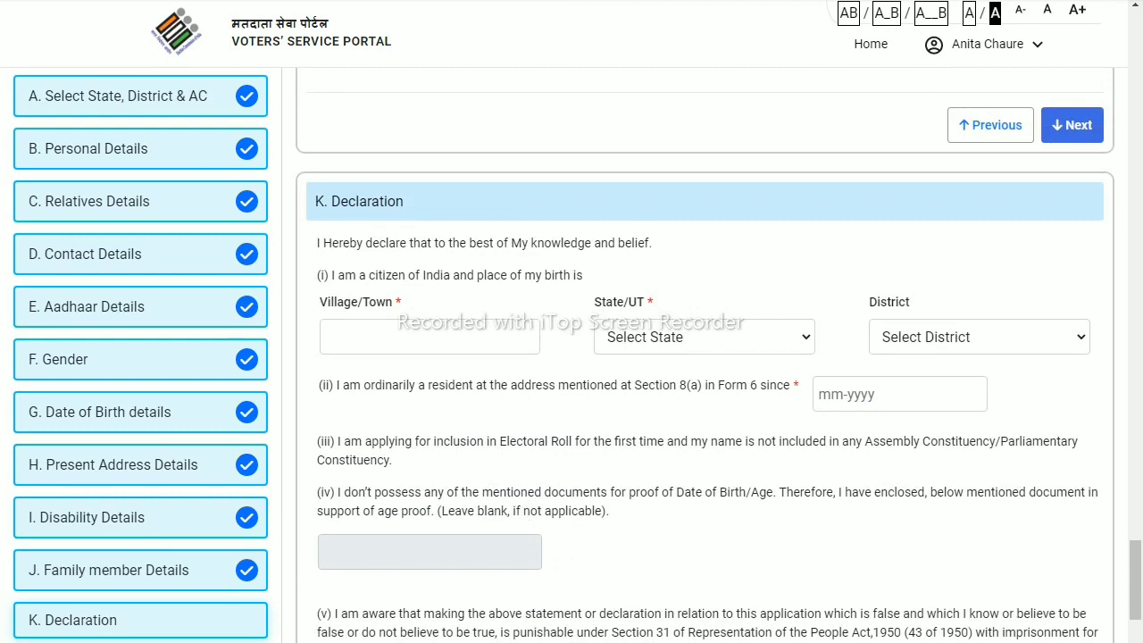
scroll(852, 613, "down", 3)
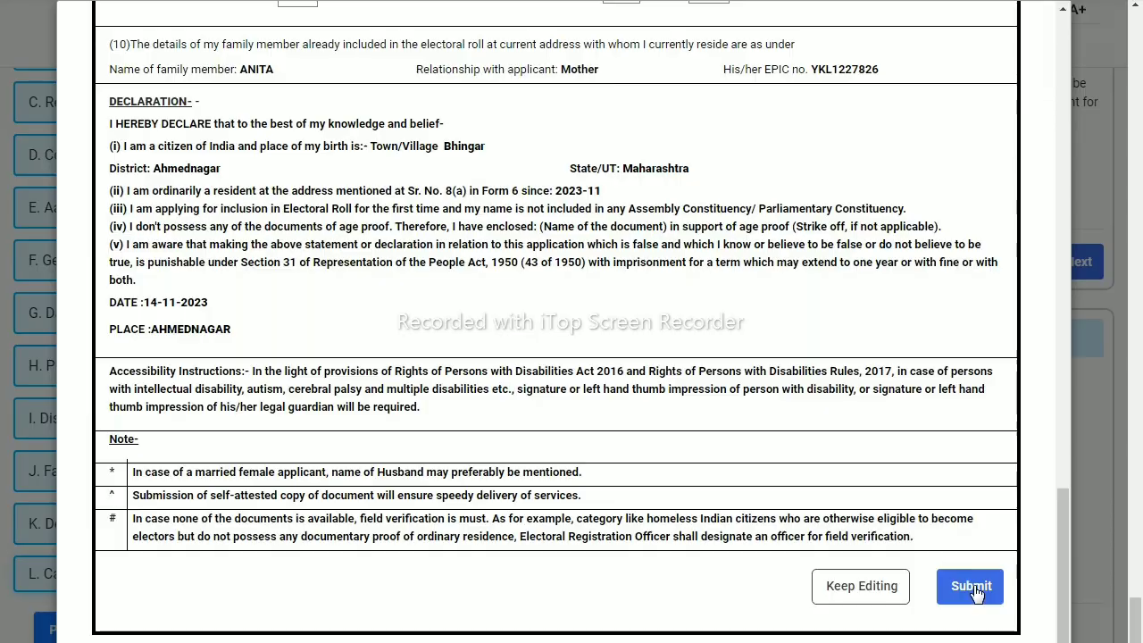
Submit the previewed Form 6, confirm the submission, and copy the application reference number from the acknowledgment
left_click(973, 585)
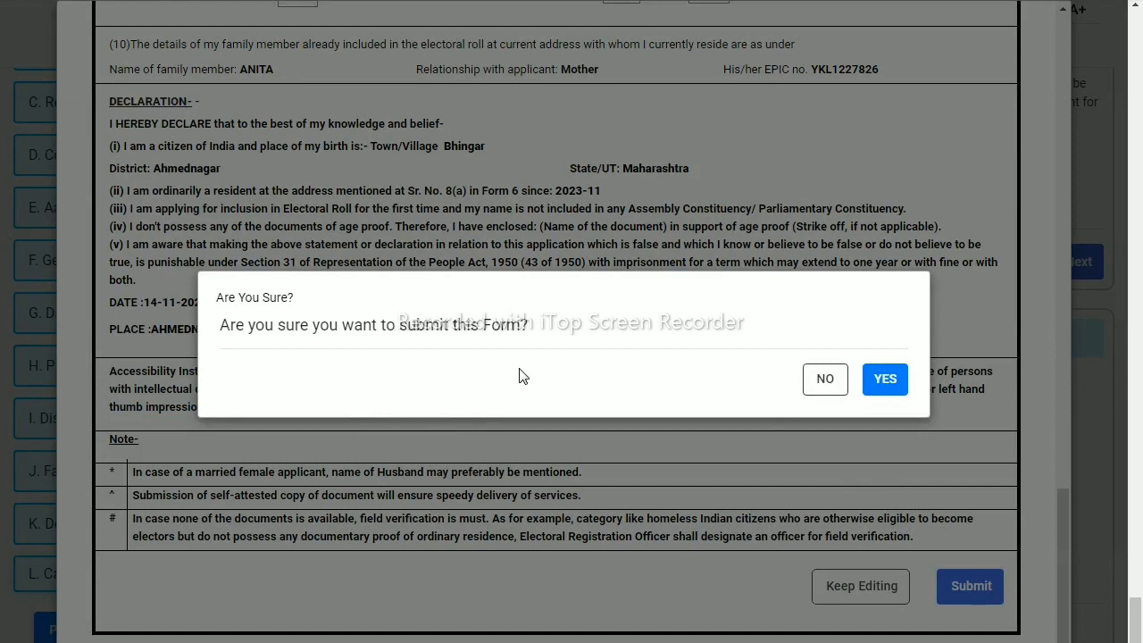
left_click(886, 380)
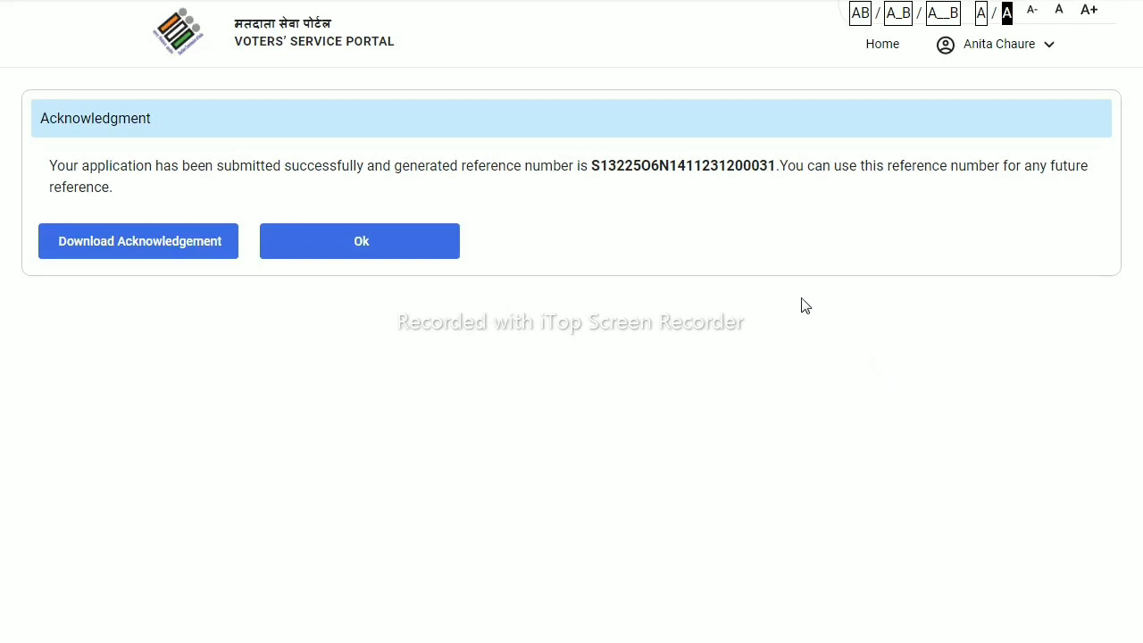
left_click_drag(593, 162, 776, 174)
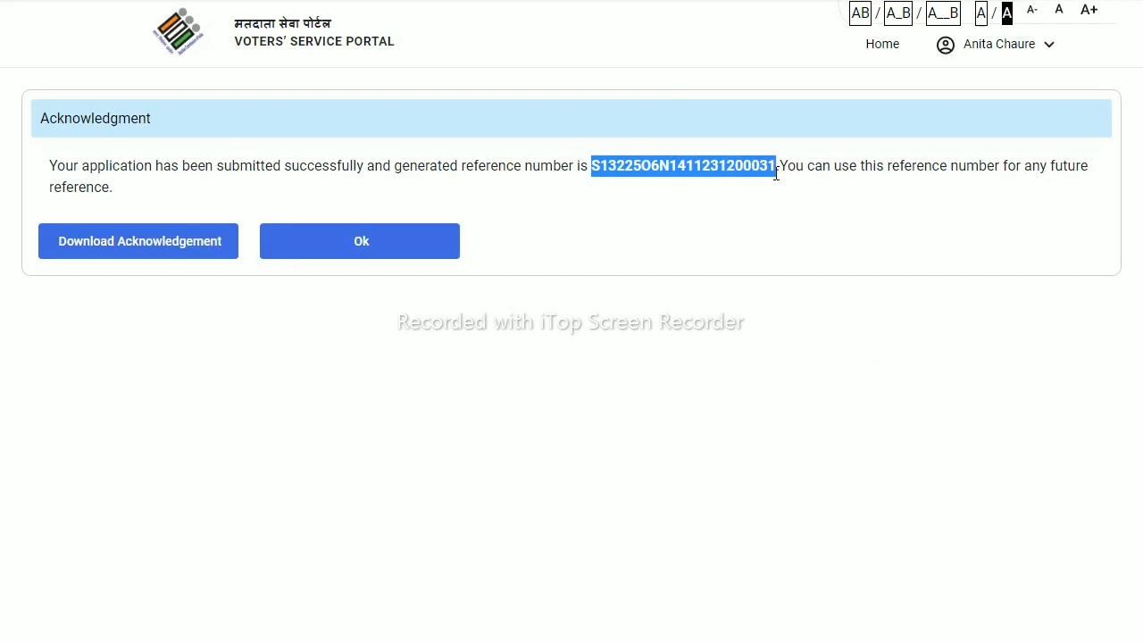
right_click(705, 168)
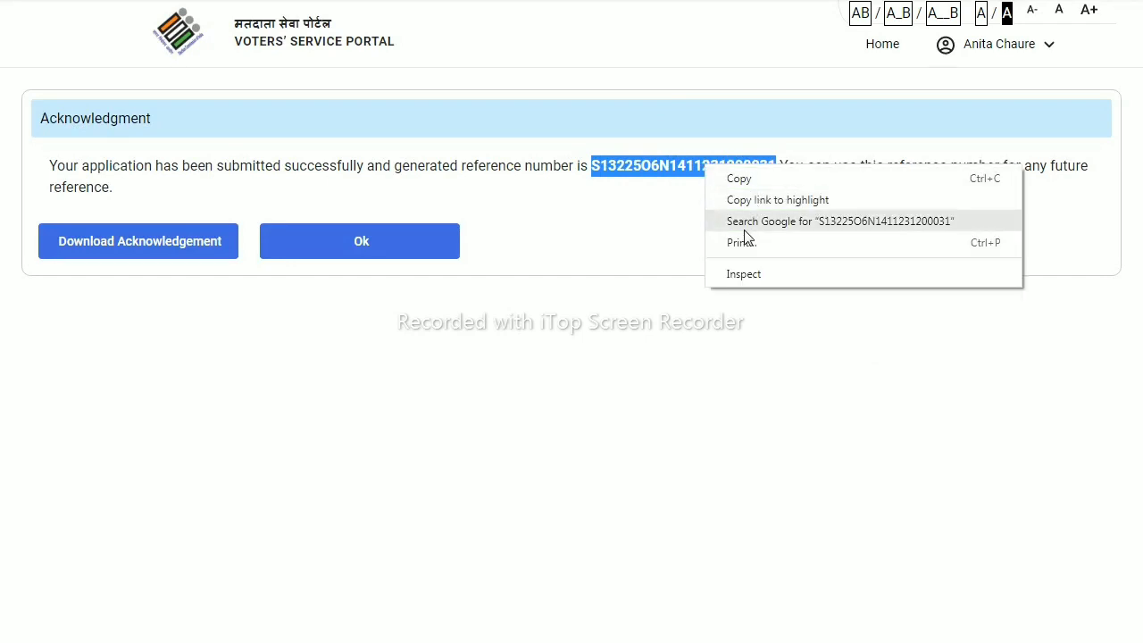
left_click(746, 184)
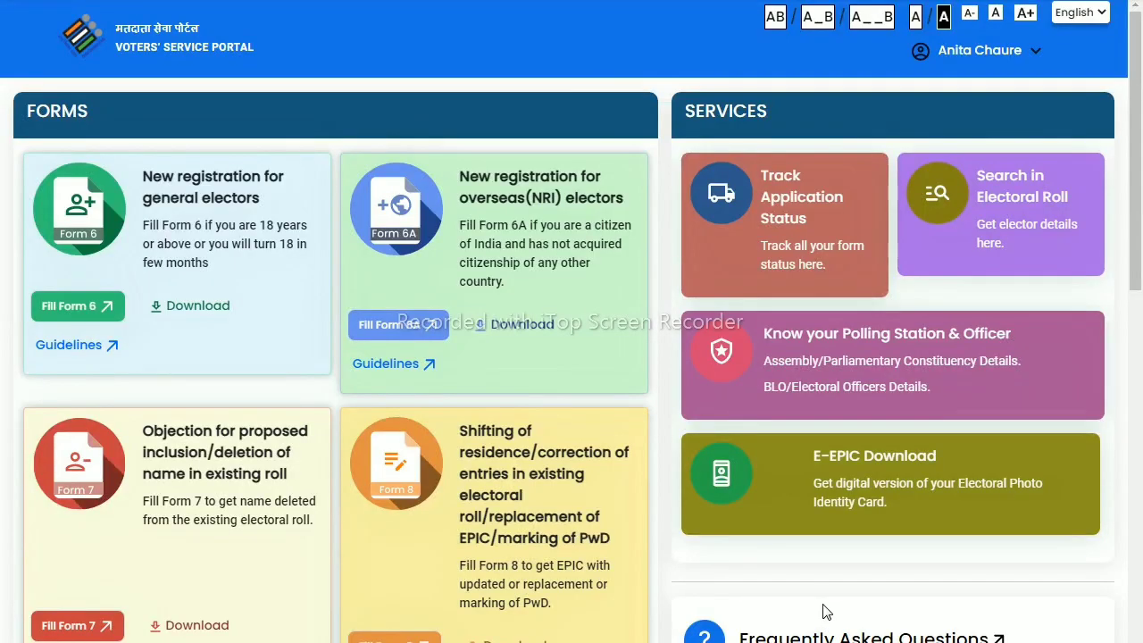
Open the Track Application Status service and paste the copied application reference number into its field
left_click(805, 208)
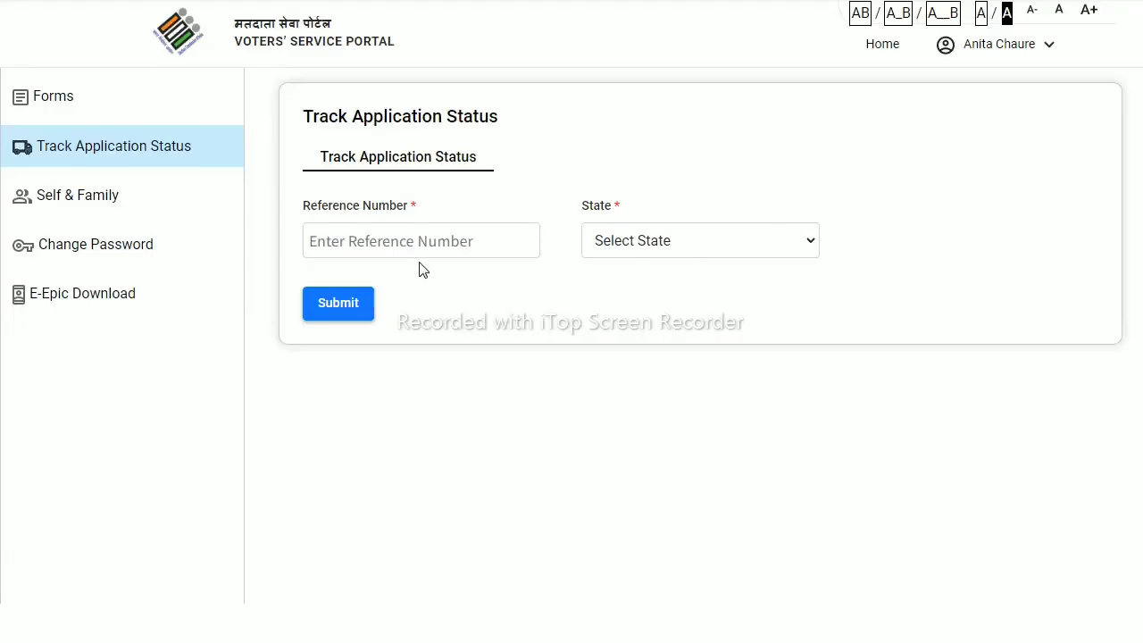
right_click(418, 237)
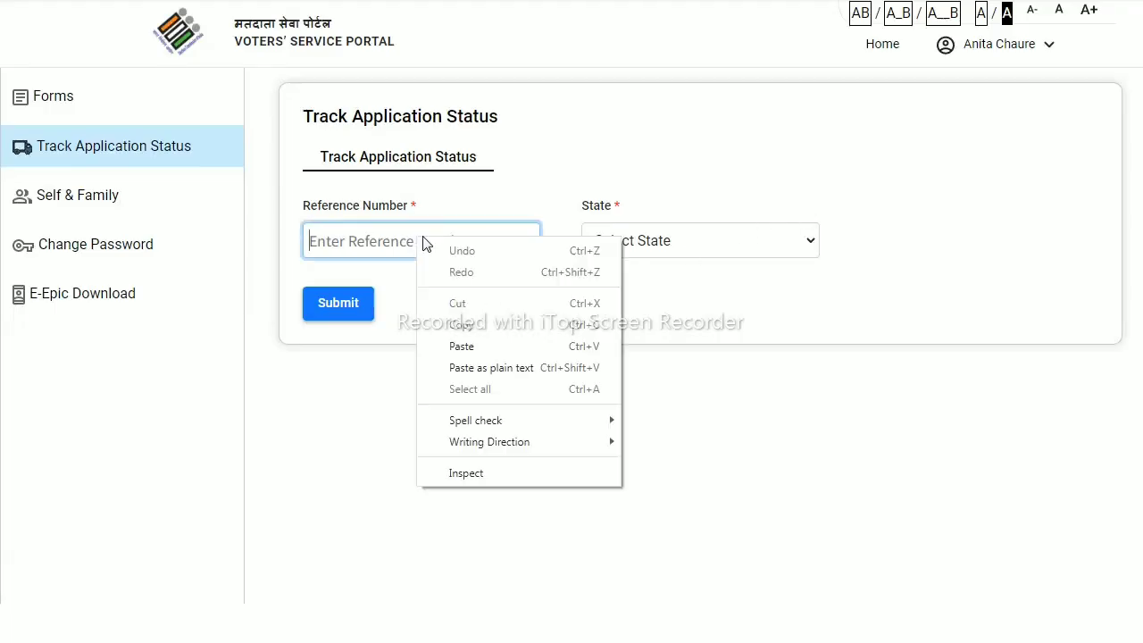
left_click(461, 347)
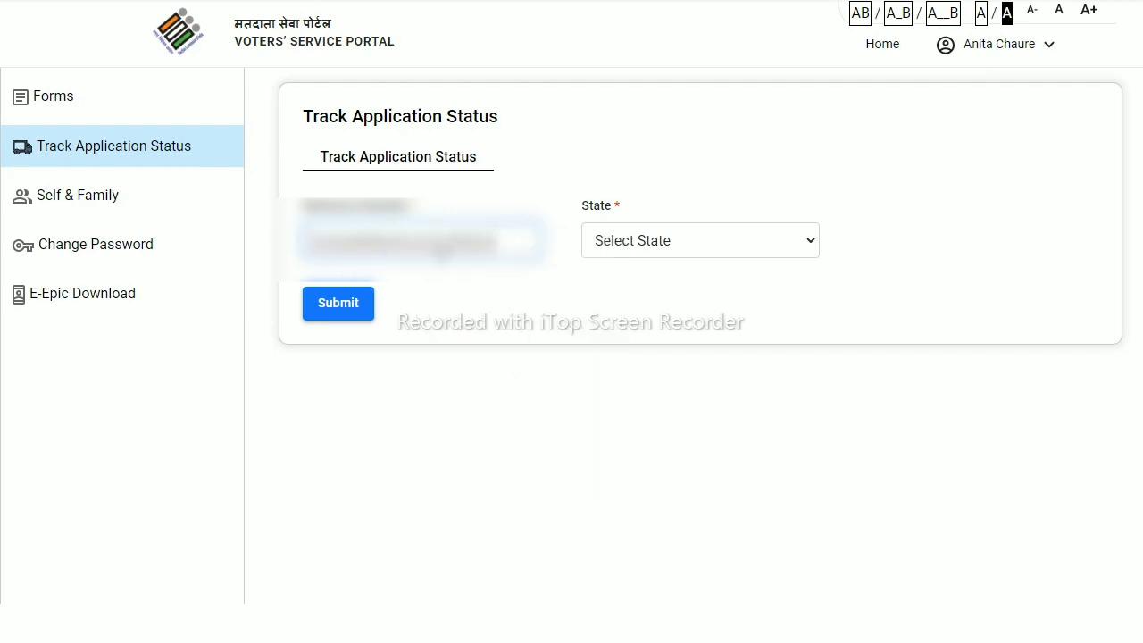
Set the state to Maharashtra, submit the tracking request, and review all columns of the application status table
left_click(667, 251)
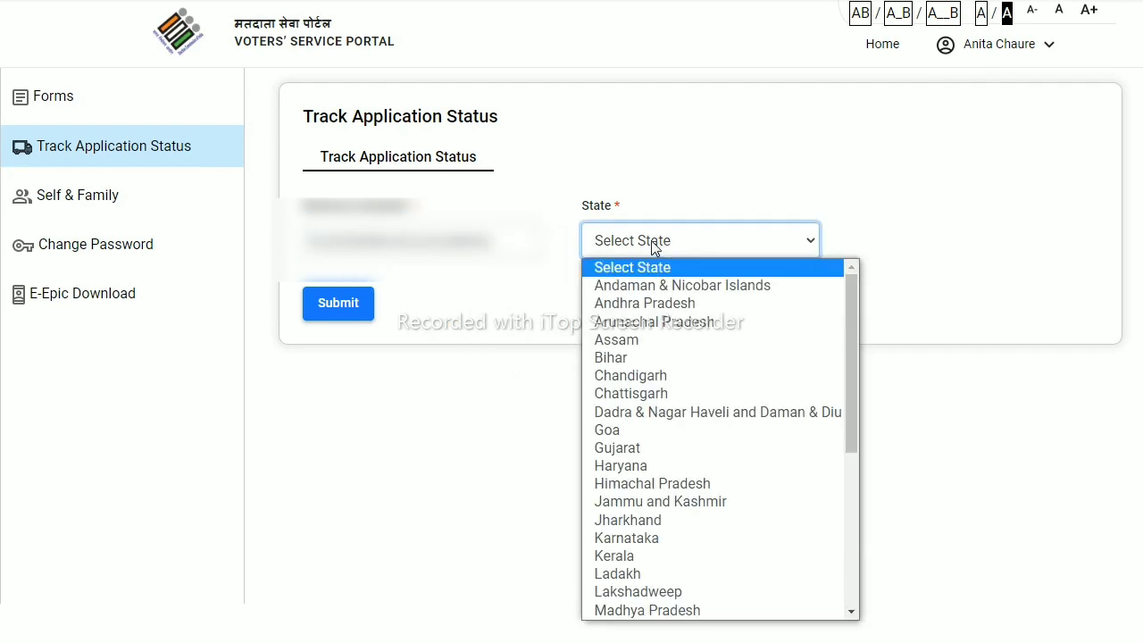
scroll(662, 589, "down", 3)
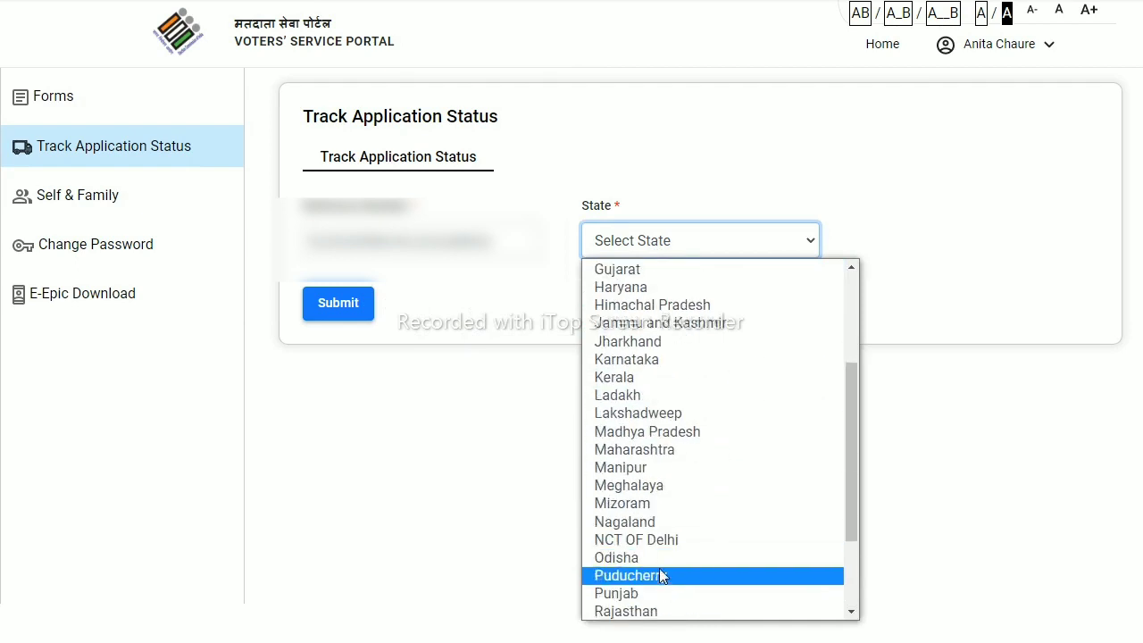
left_click(651, 451)
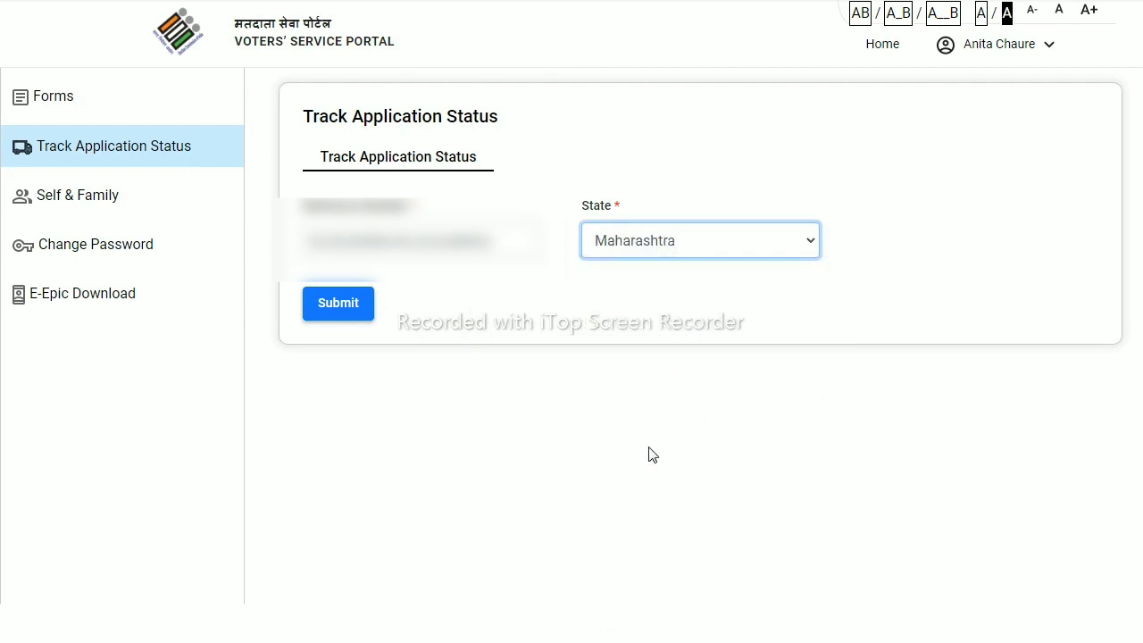
left_click(346, 310)
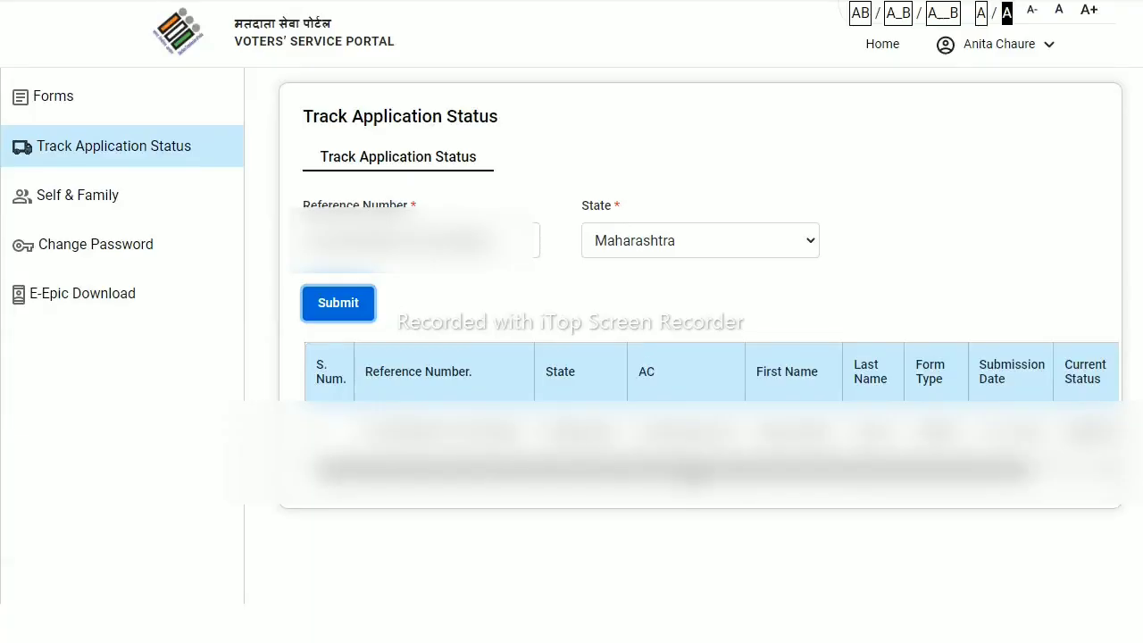
scroll(711, 390, "right", 2)
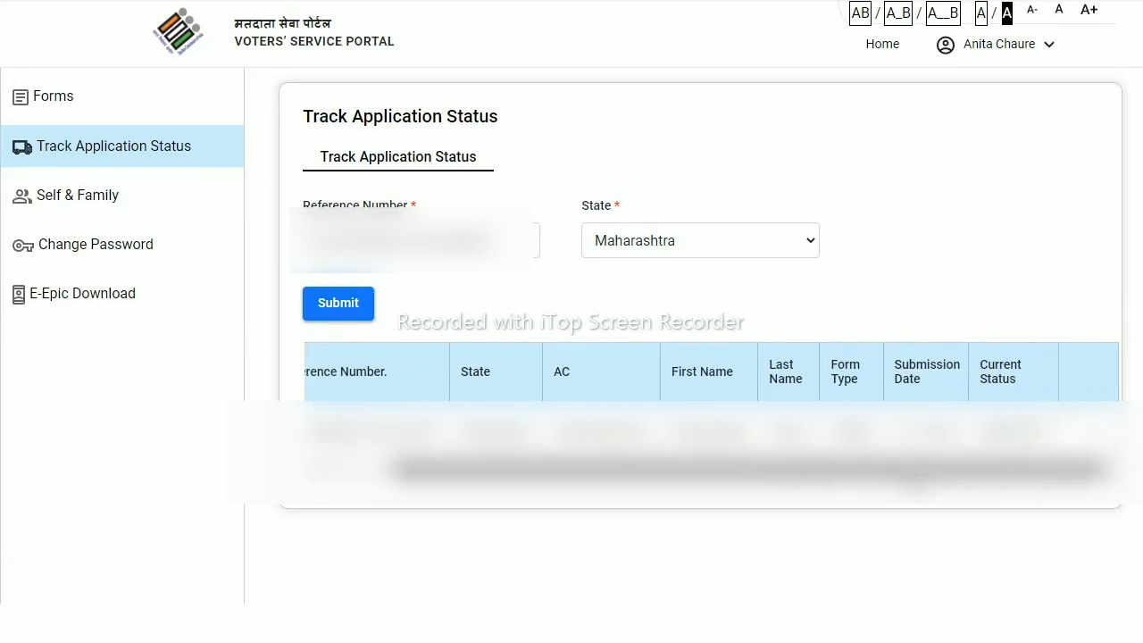
scroll(711, 413, "left", 1)
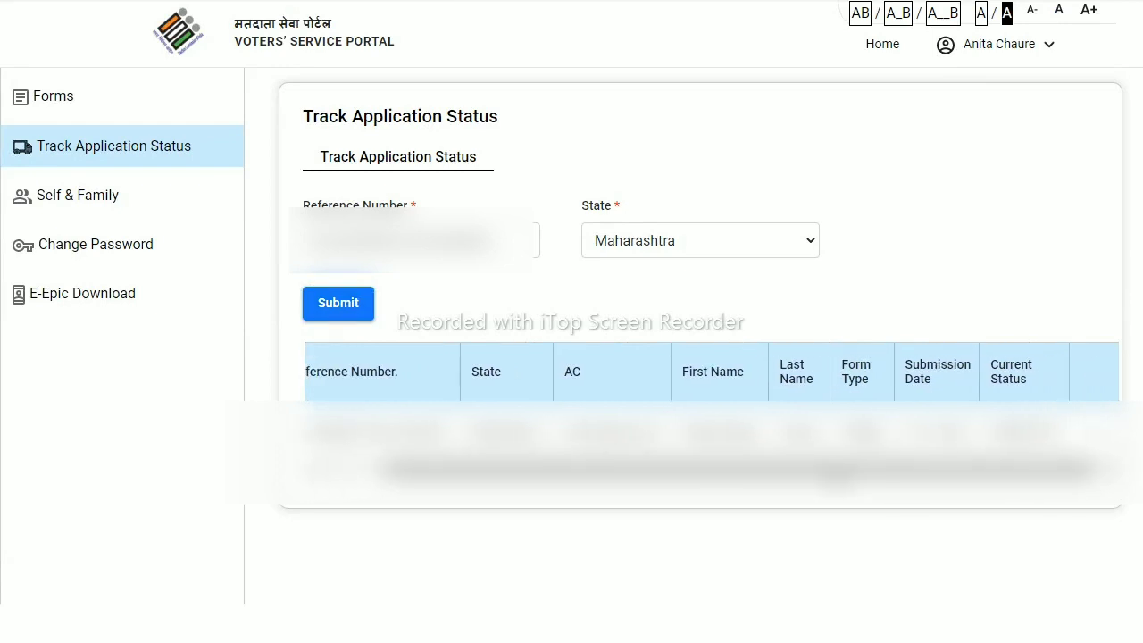
scroll(710, 415, "left", 2)
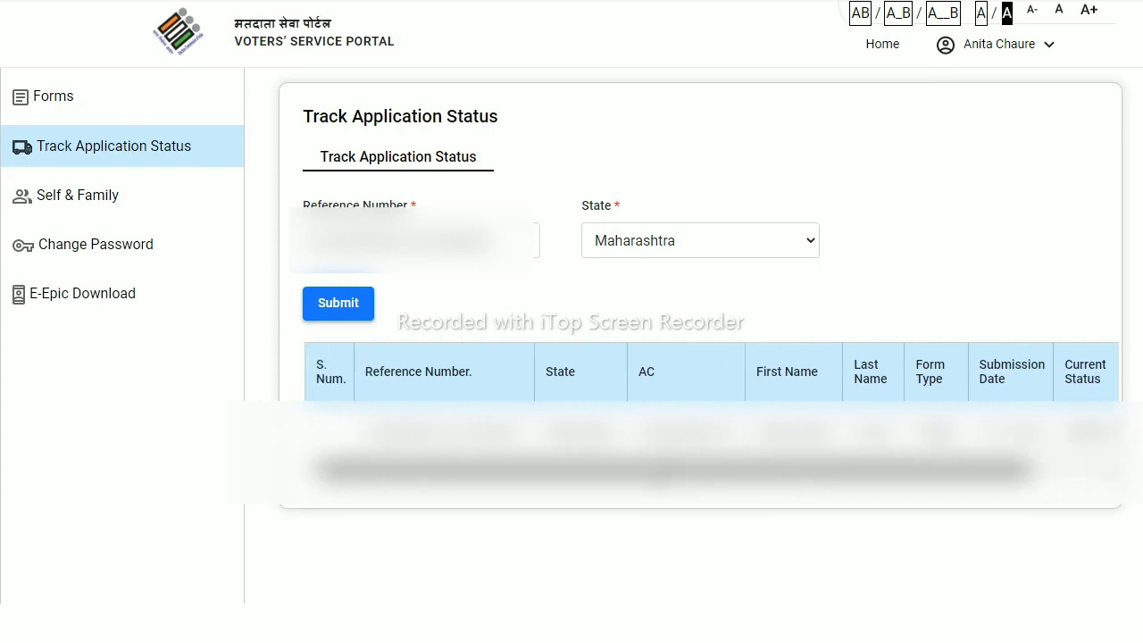
scroll(711, 390, "right", 2)
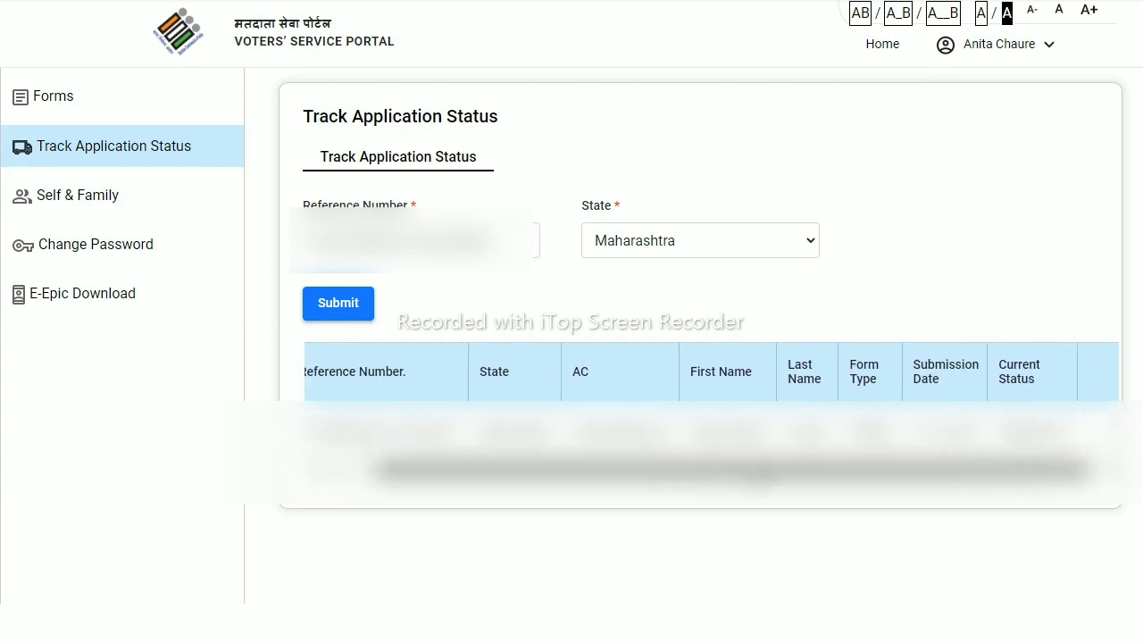